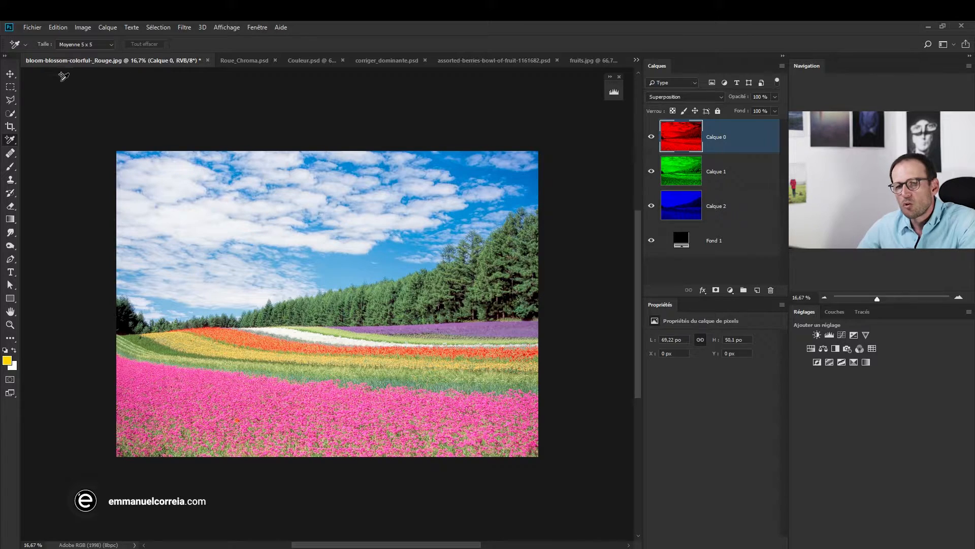
Compare the photo without its red, green and blue layers, hiding and restoring Calque 0, Calque 1 and Calque 2 one at a time
left_click(11, 87)
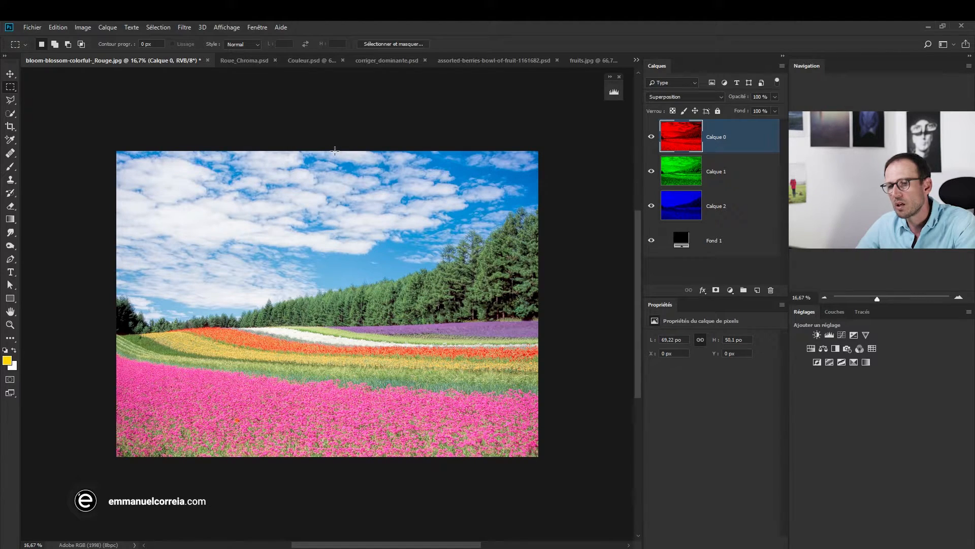
left_click(651, 136)
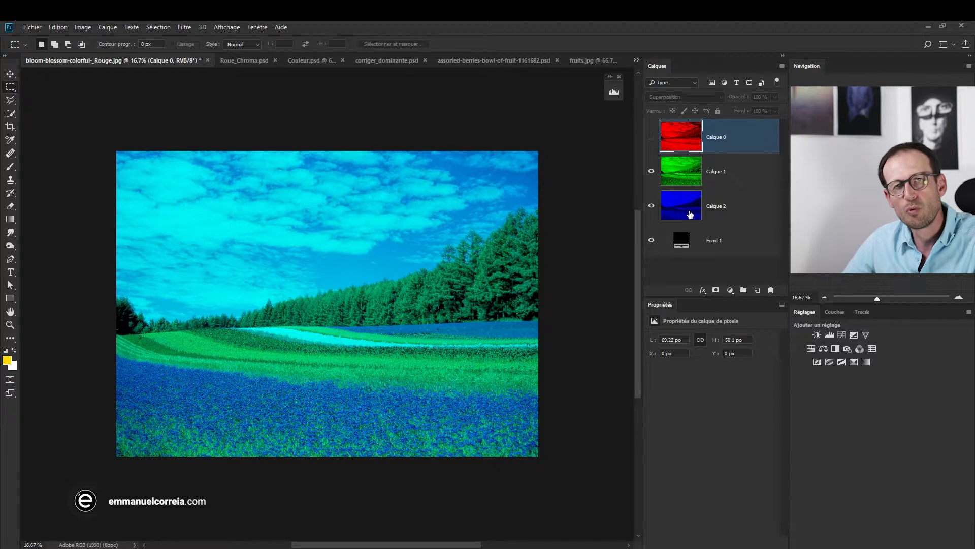
left_click(651, 137)
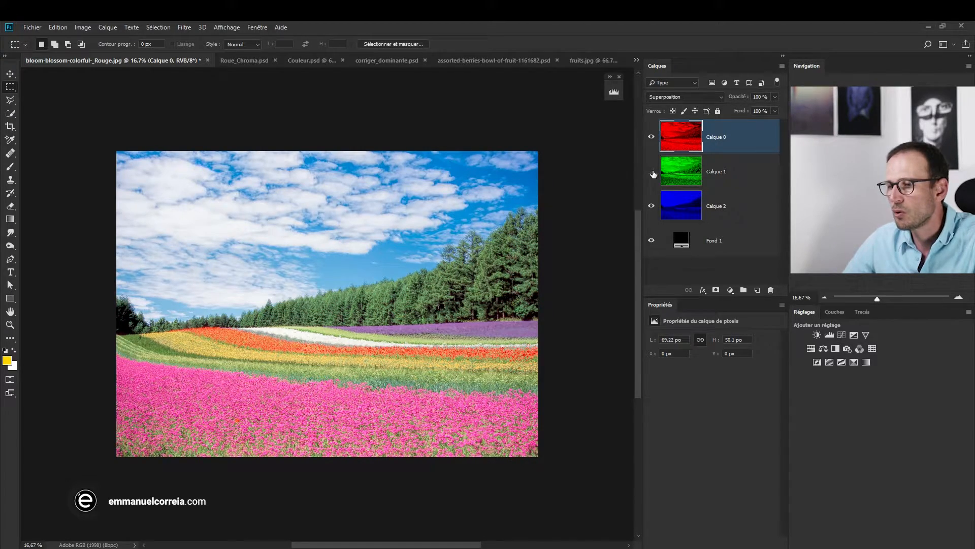
left_click(653, 174)
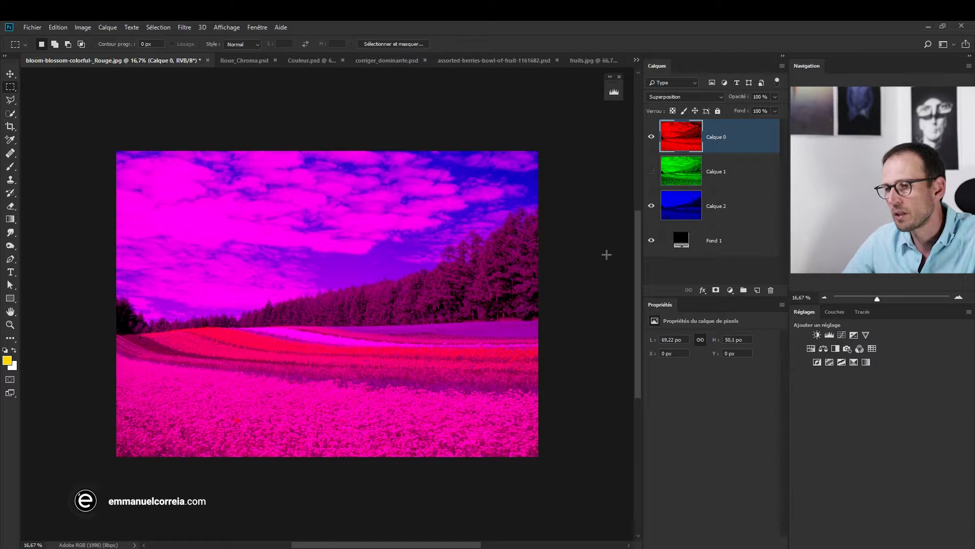
left_click(651, 171)
left_click(651, 207)
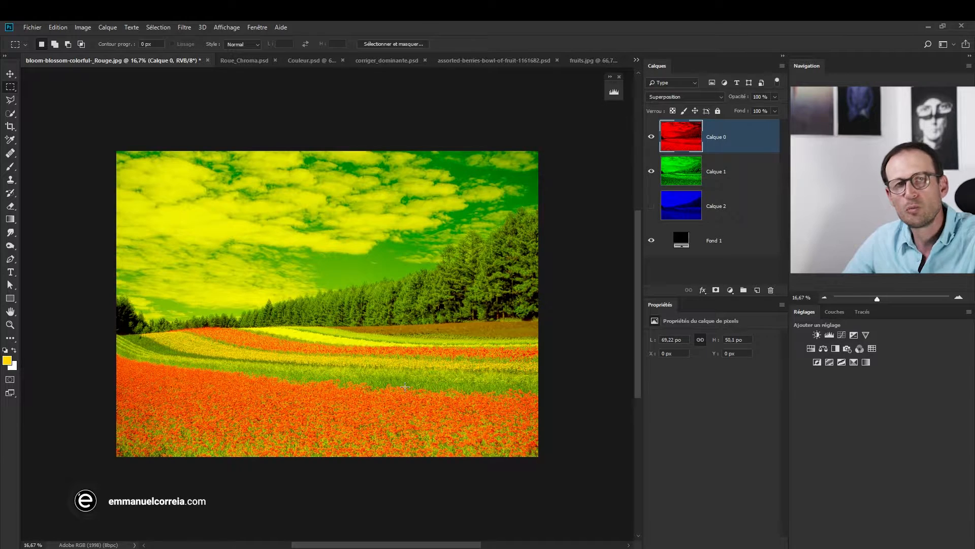
left_click(652, 208)
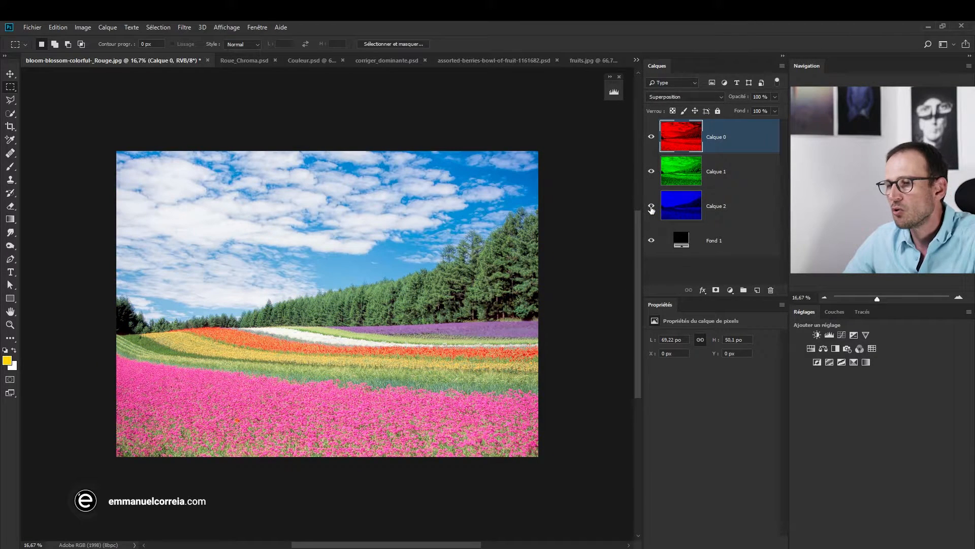
Repeat the layer comparison in reverse order, hiding and restoring the blue, green and red layers in turn
left_click(651, 209)
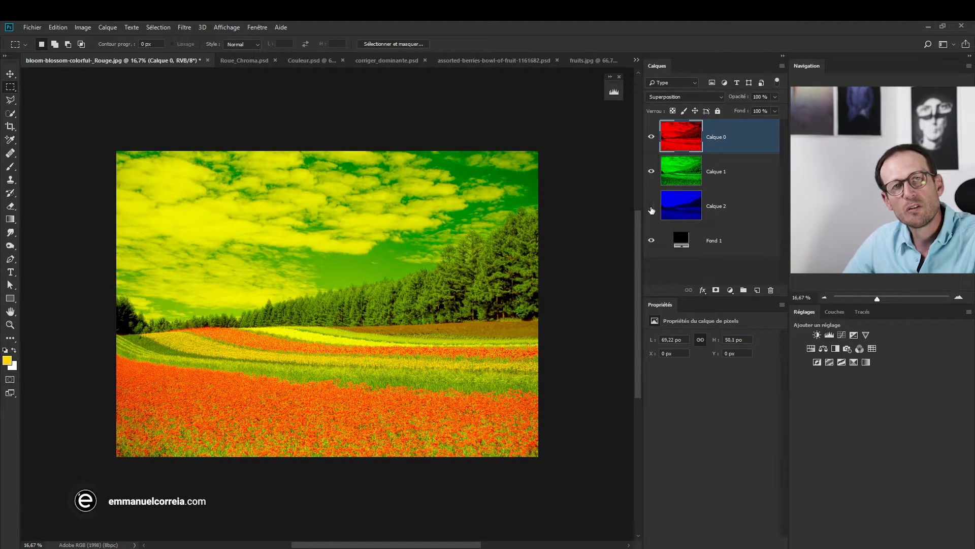
left_click(651, 207)
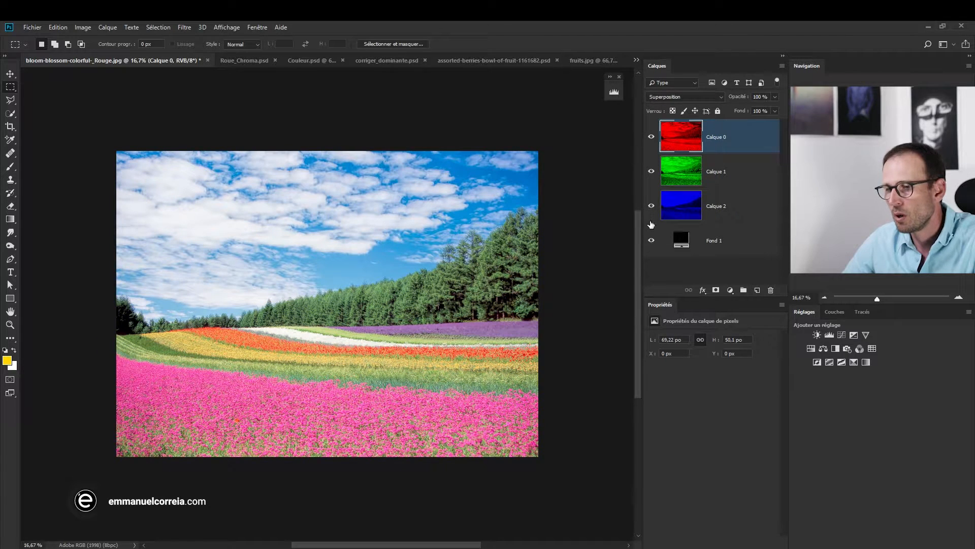
left_click(652, 172)
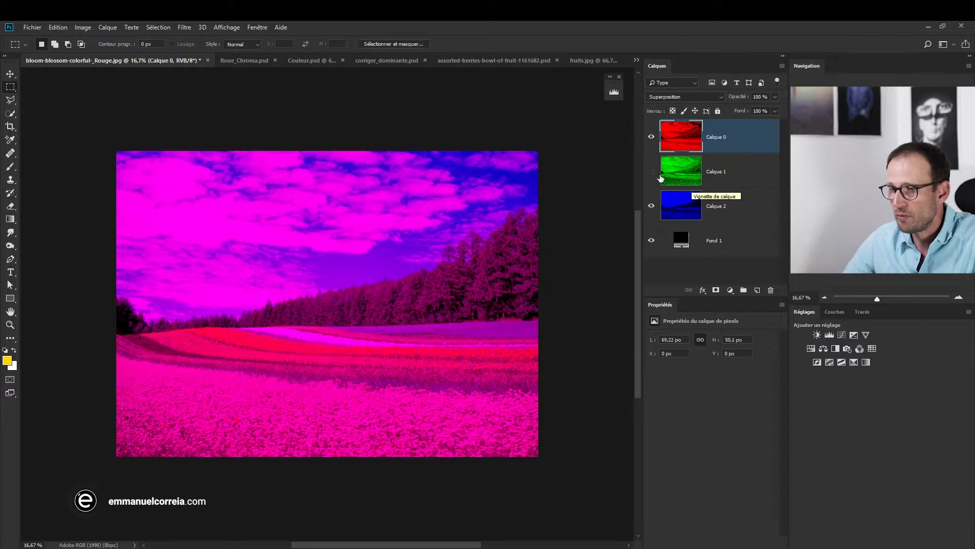
left_click(651, 172)
left_click(651, 138)
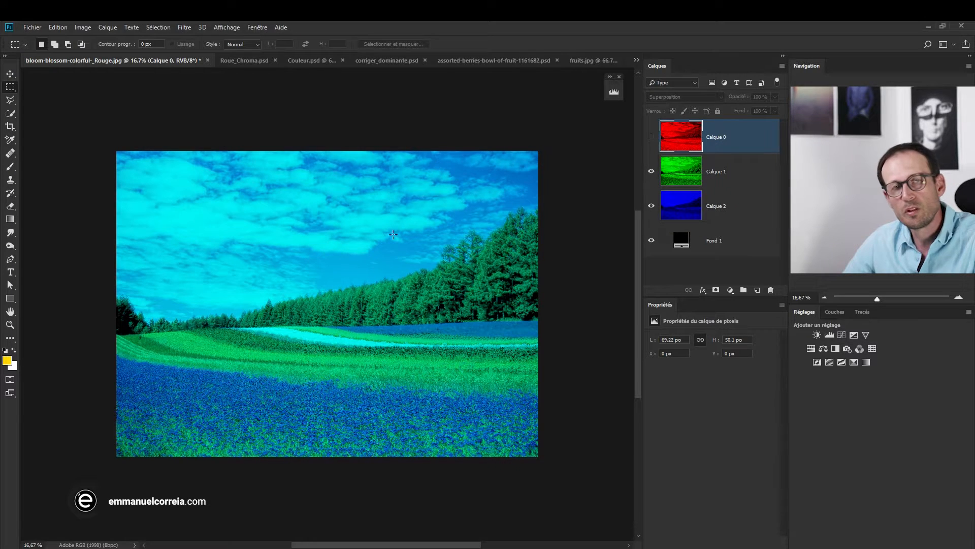
left_click(651, 138)
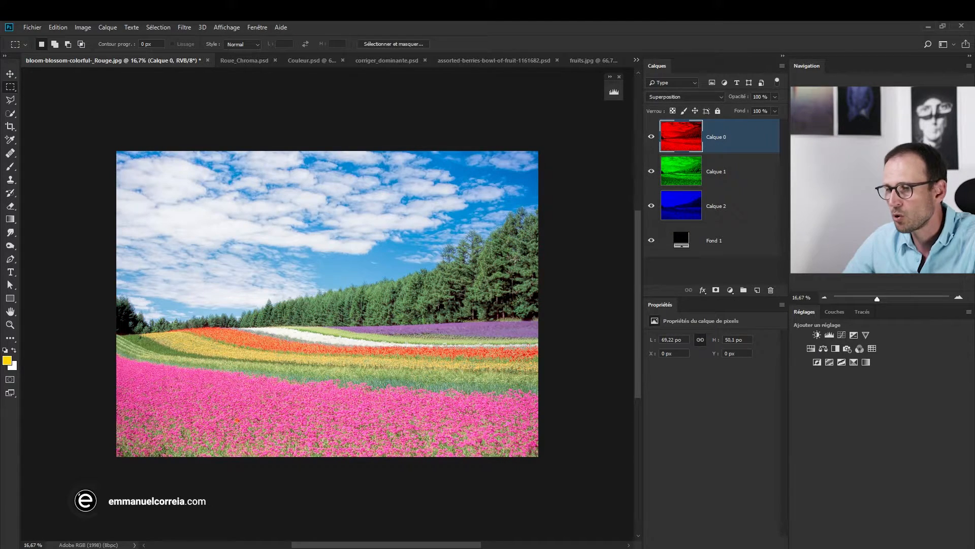
Switch to Roue_Chroma.psd, activate the Color Sampler tool, and show the Informations panel beside the colour wheel
left_click(241, 62)
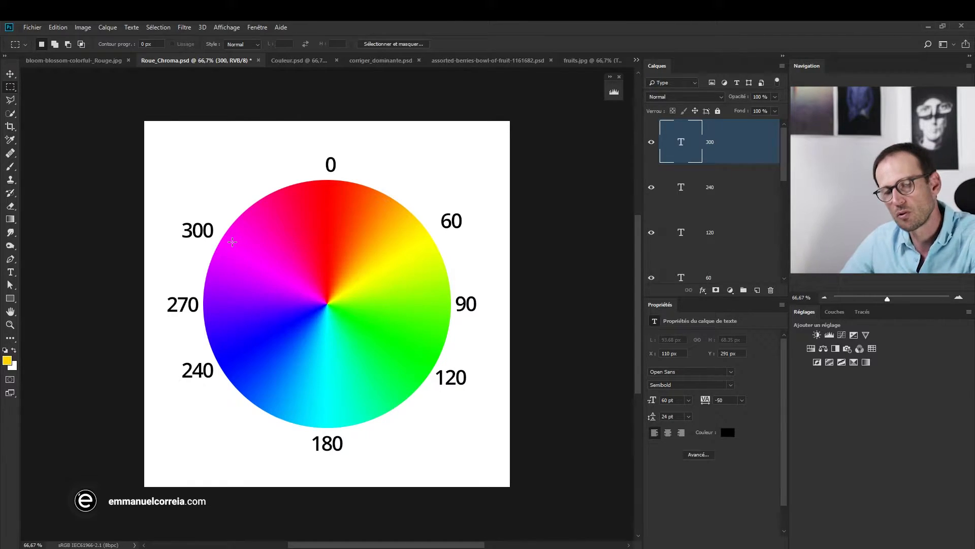
left_click(9, 141)
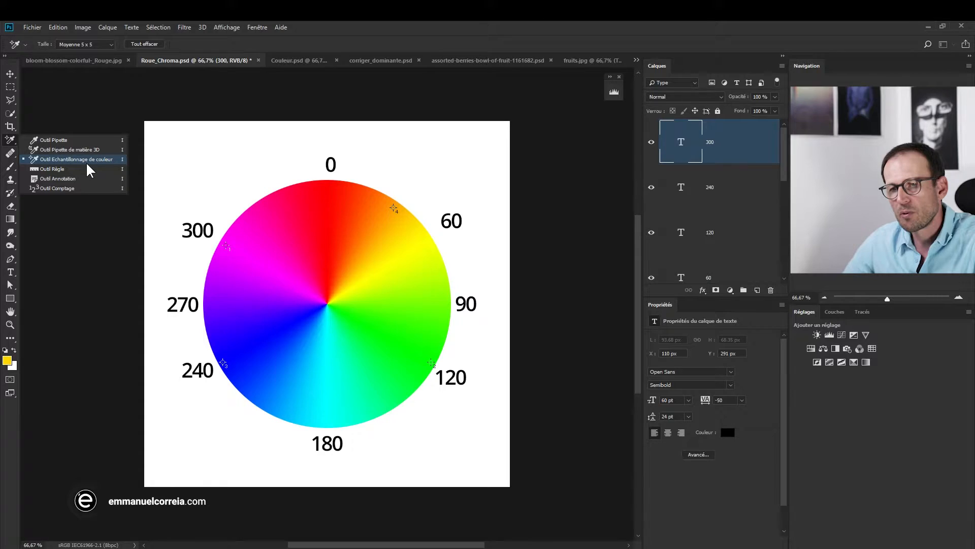
left_click(258, 27)
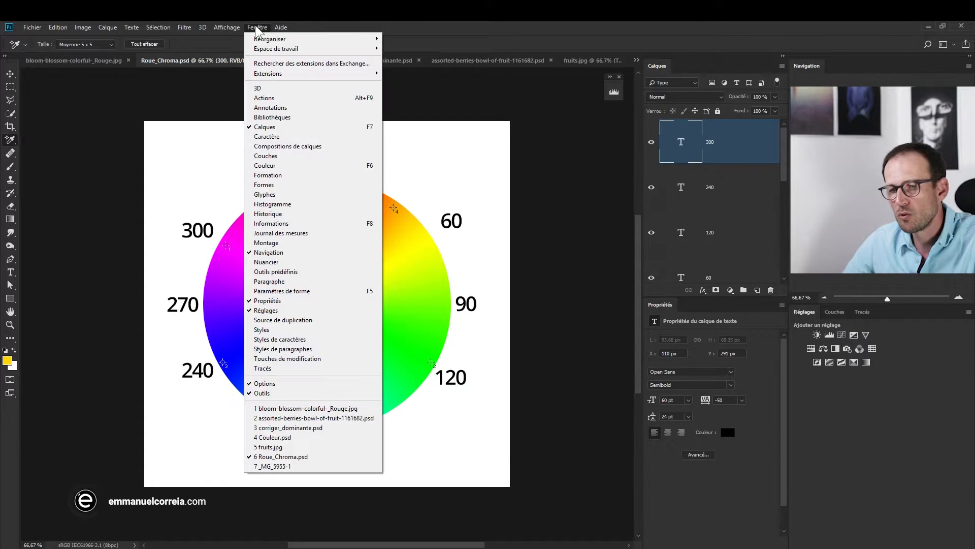
left_click(272, 224)
left_click_drag(550, 276, 573, 196)
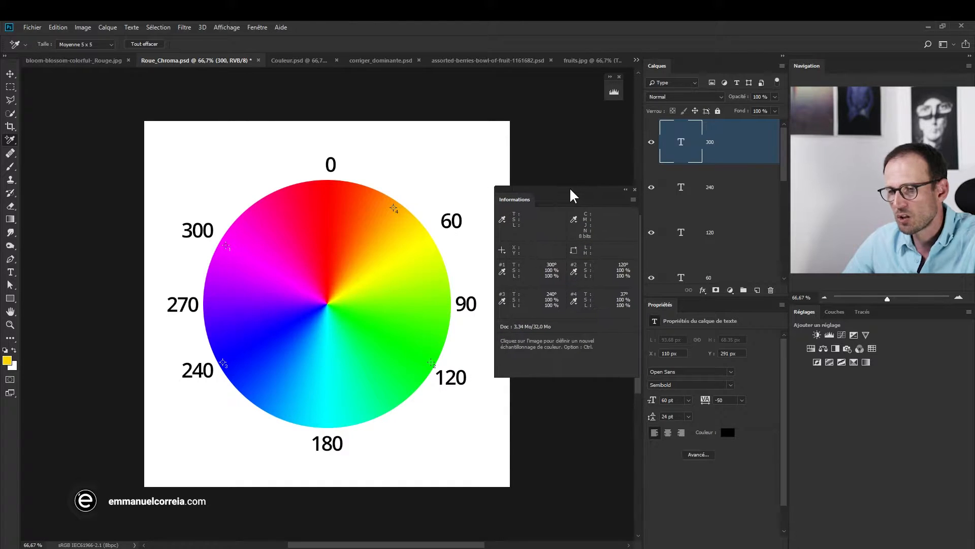
right_click(10, 142)
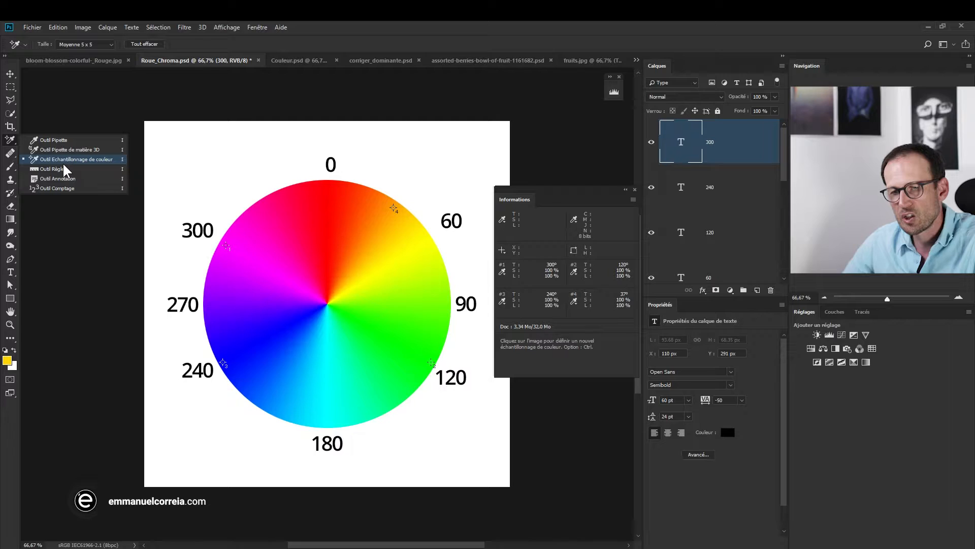
left_click(427, 28)
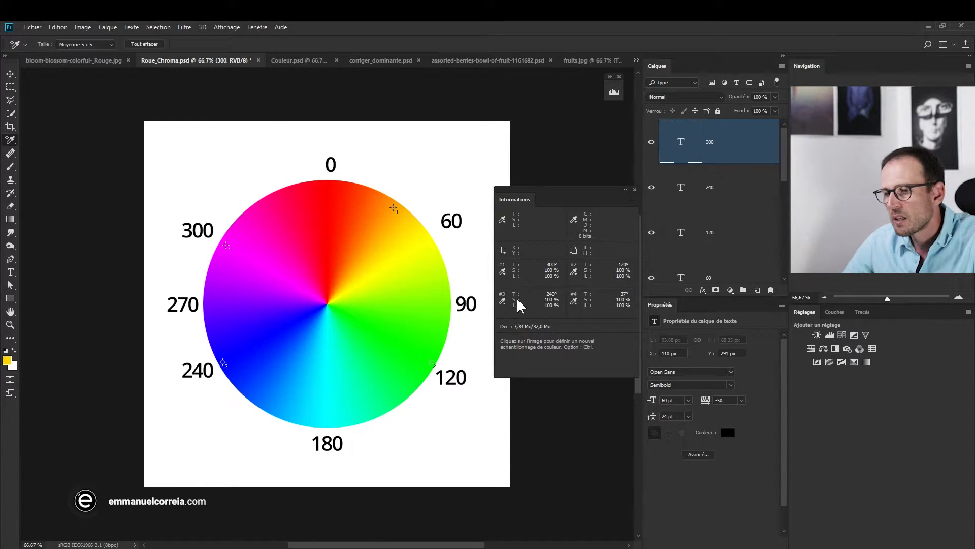
Show sampler #1's readout as Couleurs RVB, return it to Couleurs TSL, and move sampler #4 to the wheel's yellow edge near 60
left_click(506, 274)
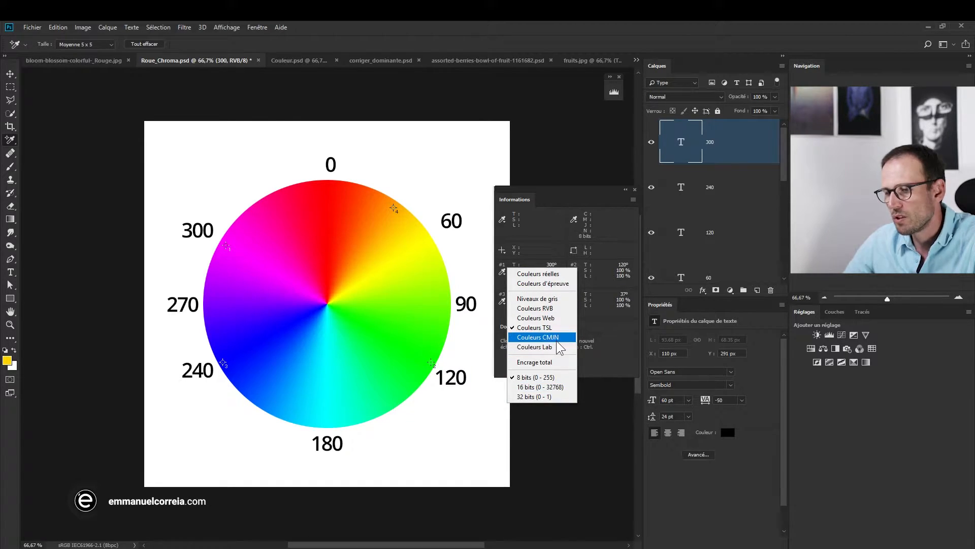
left_click(532, 308)
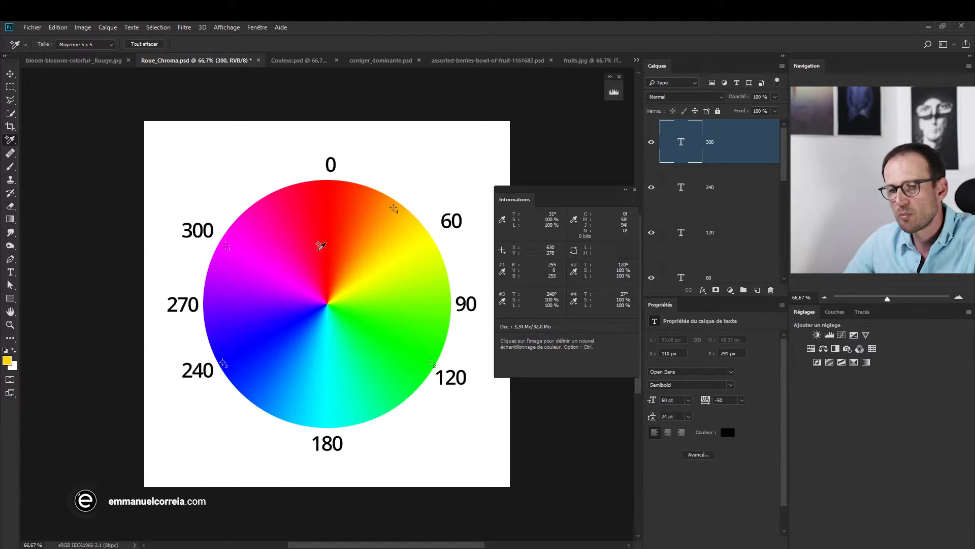
left_click(504, 275)
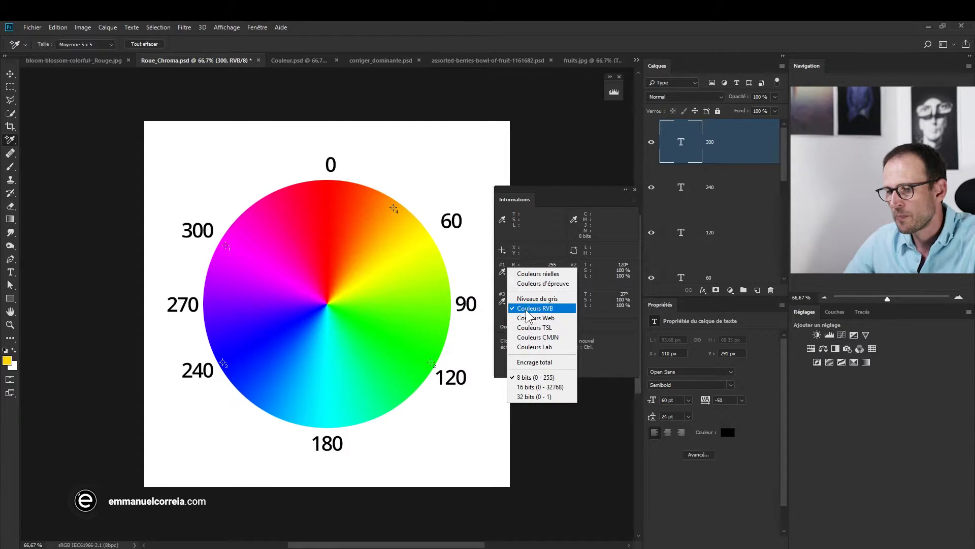
left_click(542, 329)
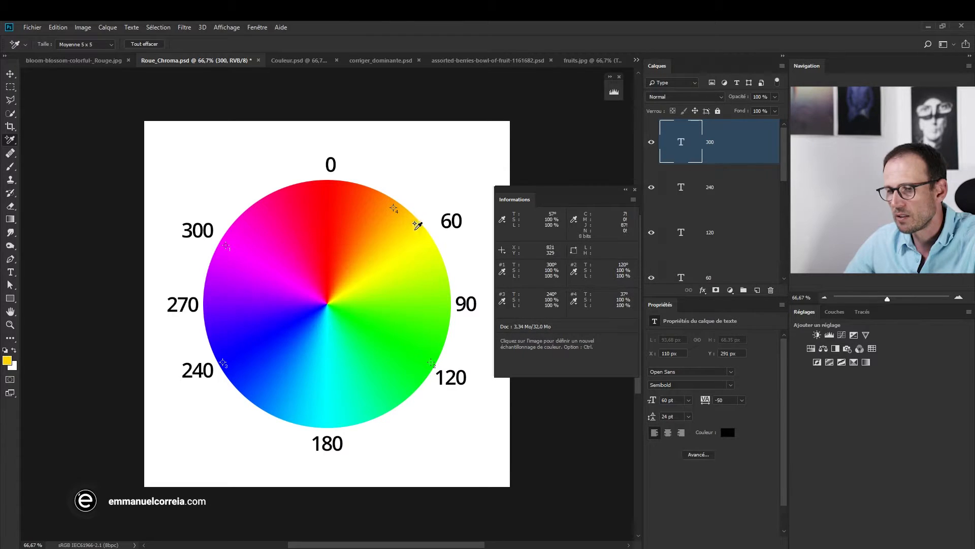
left_click_drag(394, 209, 427, 238)
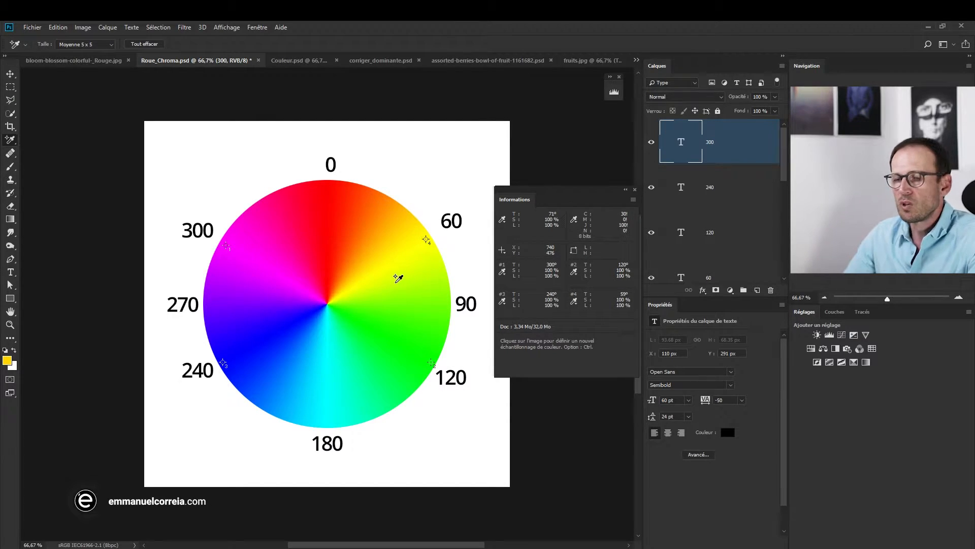
Switch to Couleur.psd, show the Histogramme panel, and arrange it and the Informations panel on either side of the photo
left_click(284, 61)
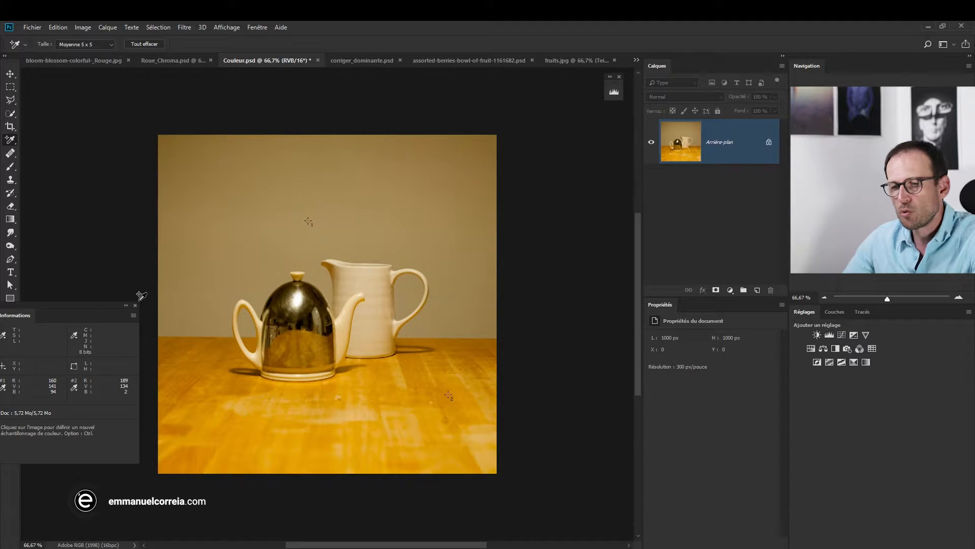
left_click_drag(114, 305, 136, 158)
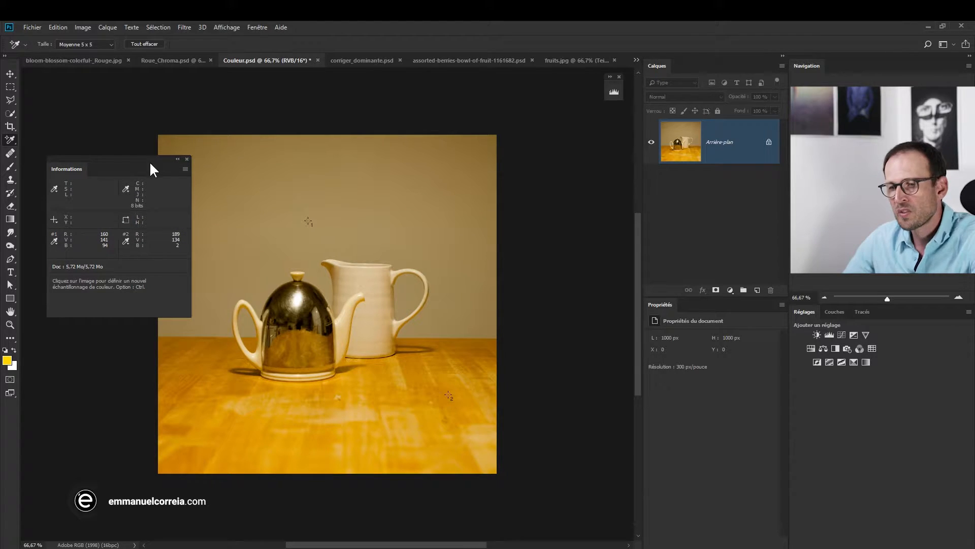
left_click(257, 27)
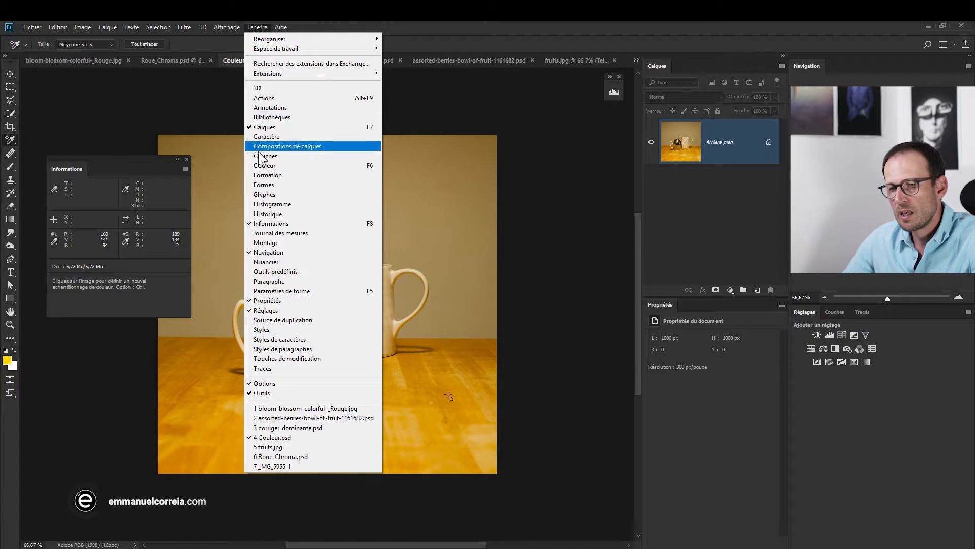
left_click(270, 203)
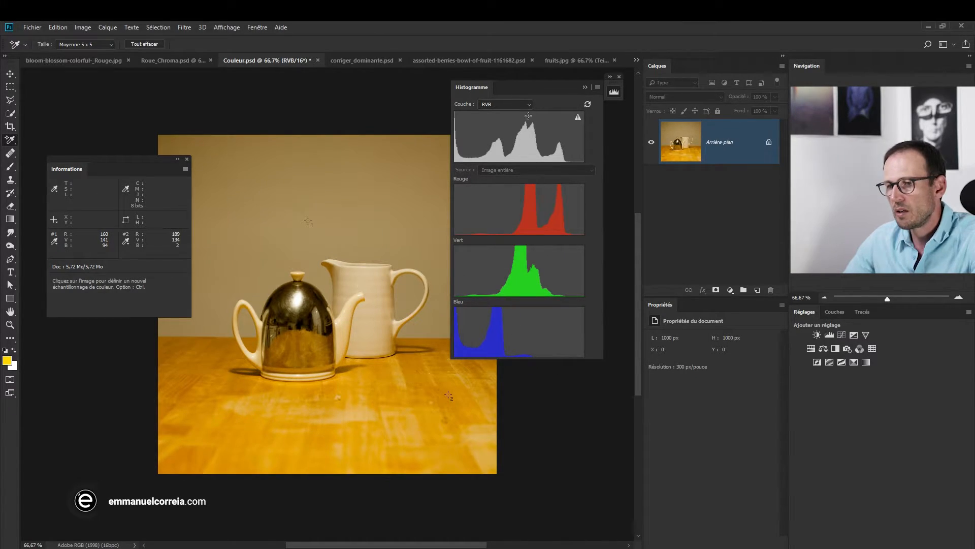
left_click_drag(526, 82, 573, 85)
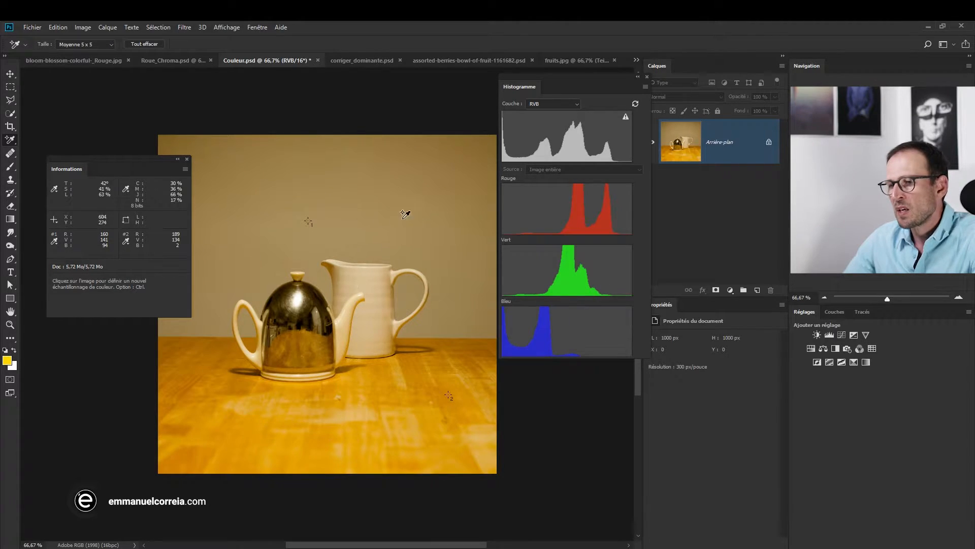
left_click_drag(148, 158, 112, 141)
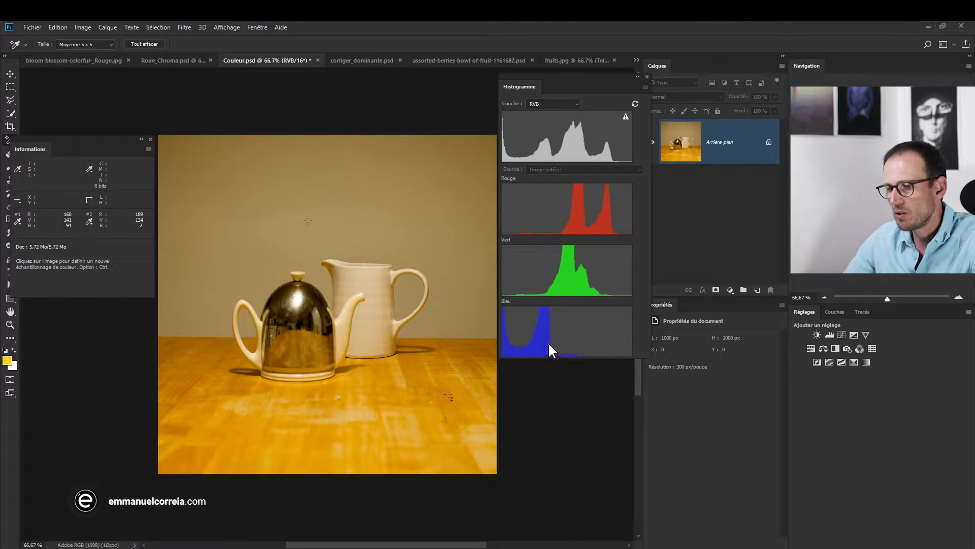
left_click_drag(573, 87, 554, 82)
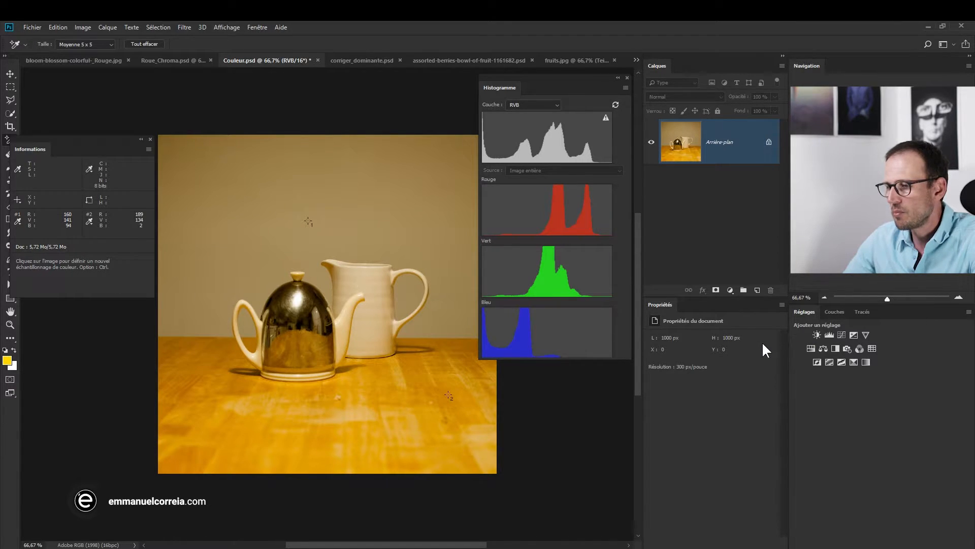
Add a Niveaux adjustment layer and set its neutral gray point on the background wall at colour sampler #1
left_click(729, 293)
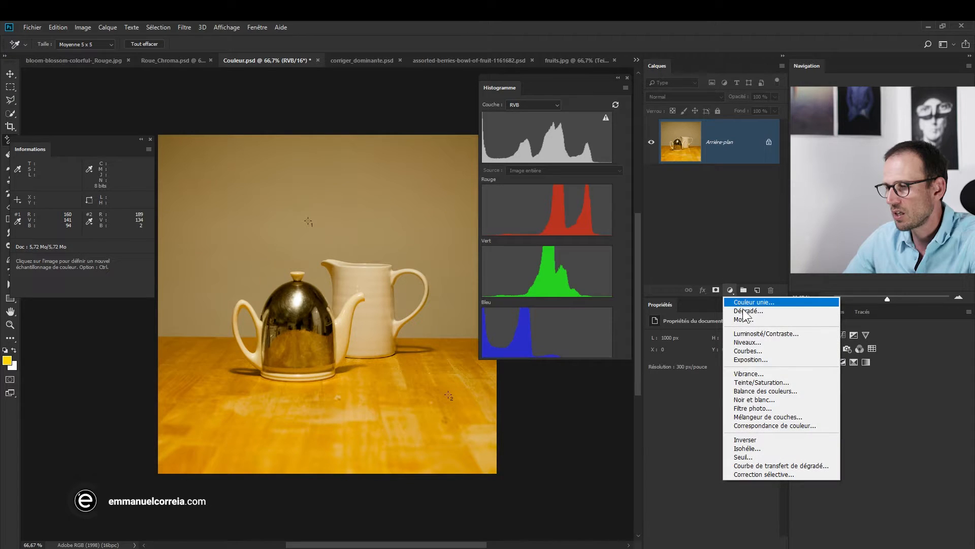
left_click(757, 343)
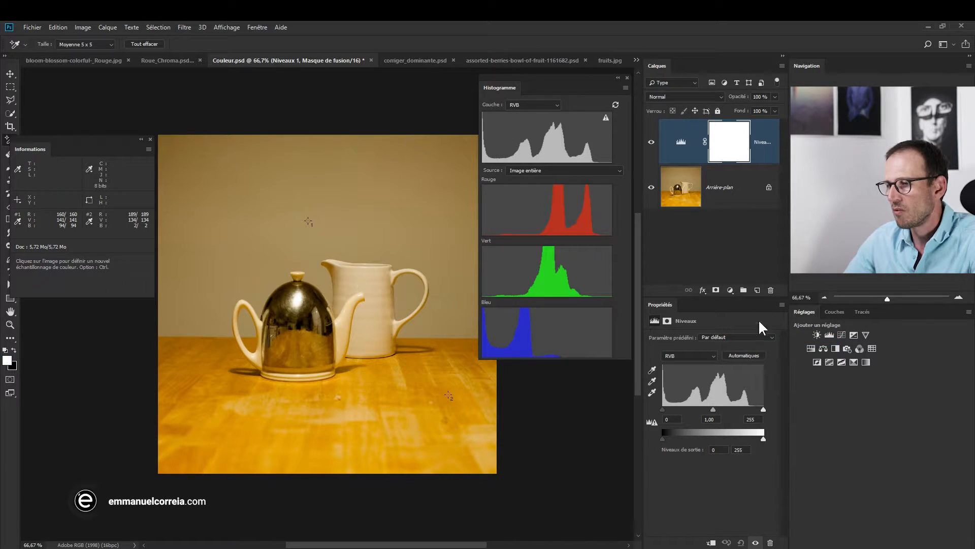
left_click(652, 382)
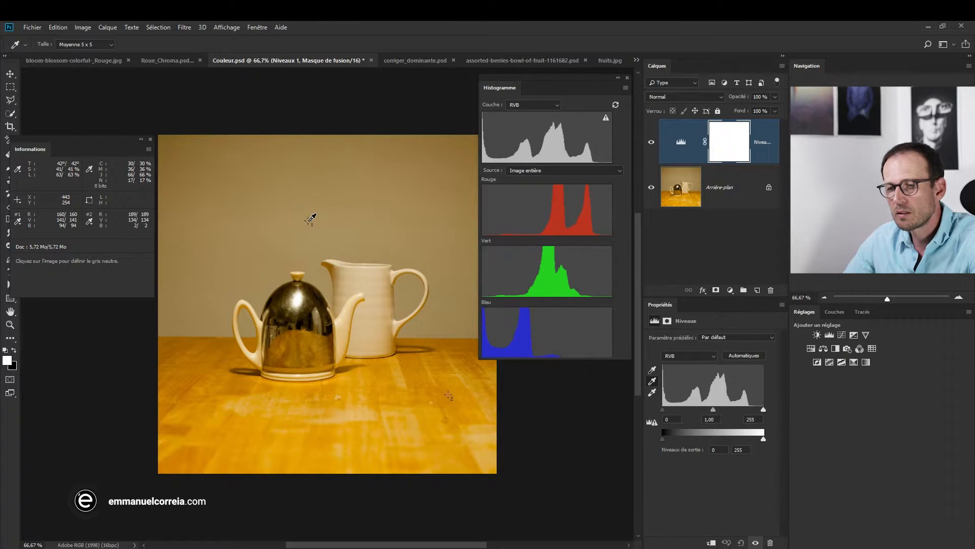
left_click(309, 221)
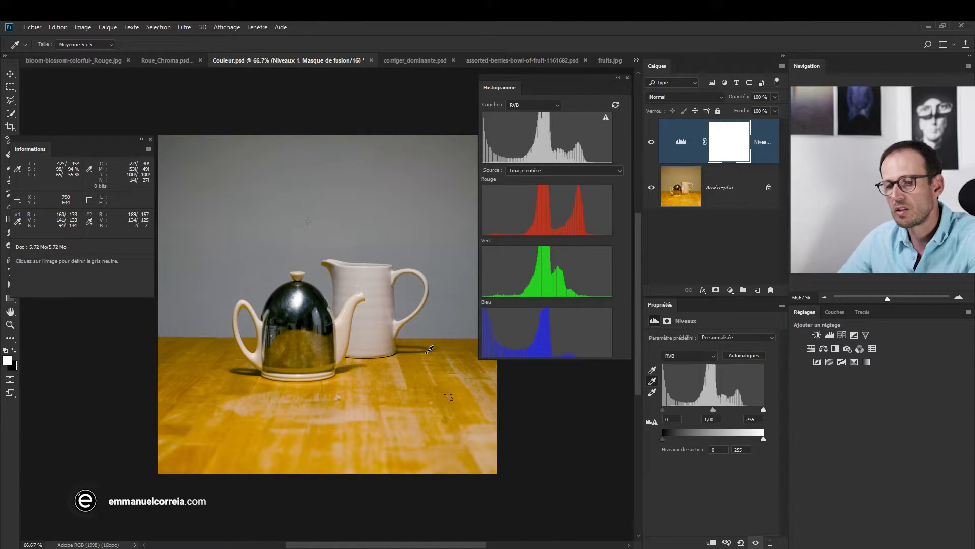
left_click_drag(541, 78, 551, 77)
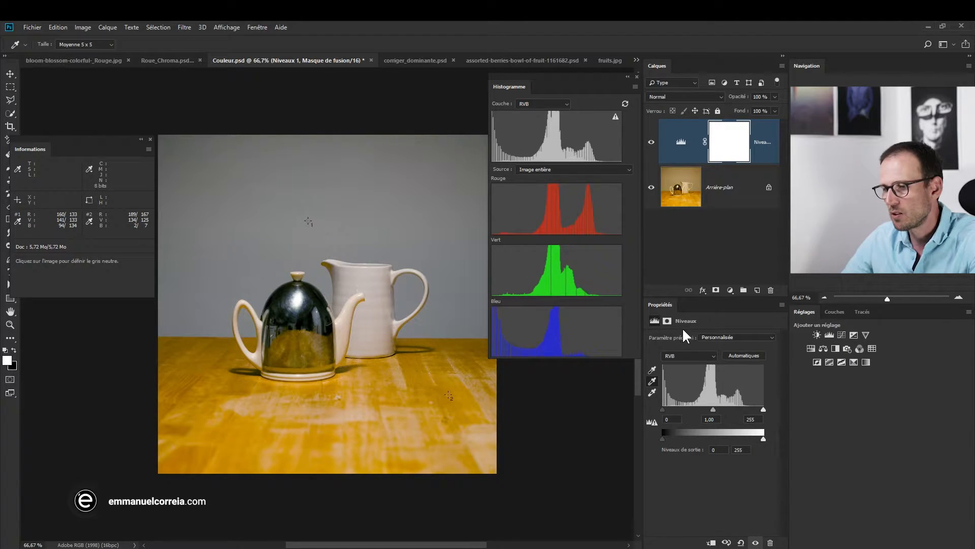
left_click(653, 384)
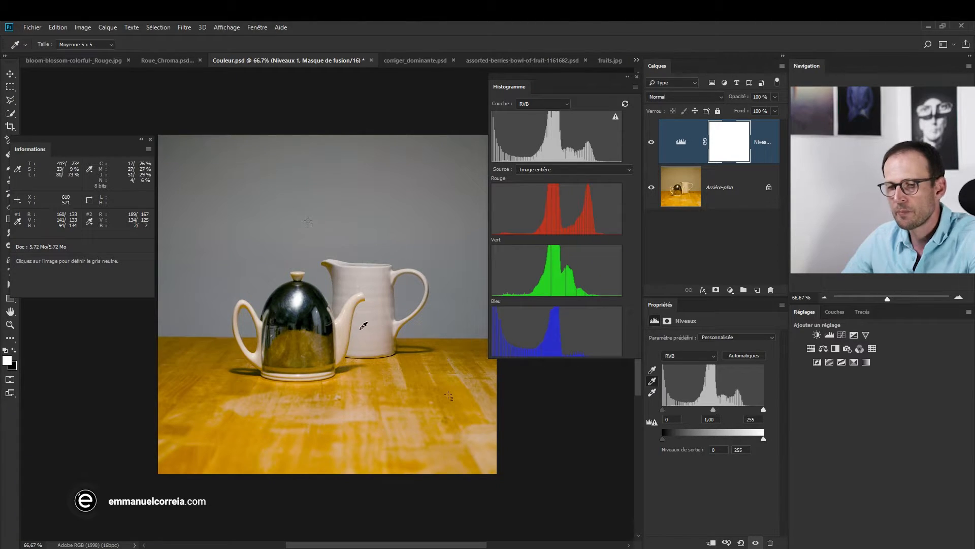
Try the Niveaux neutral gray point on the yellow wooden table, and set it back on the wall at colour sampler #1
left_click(419, 369)
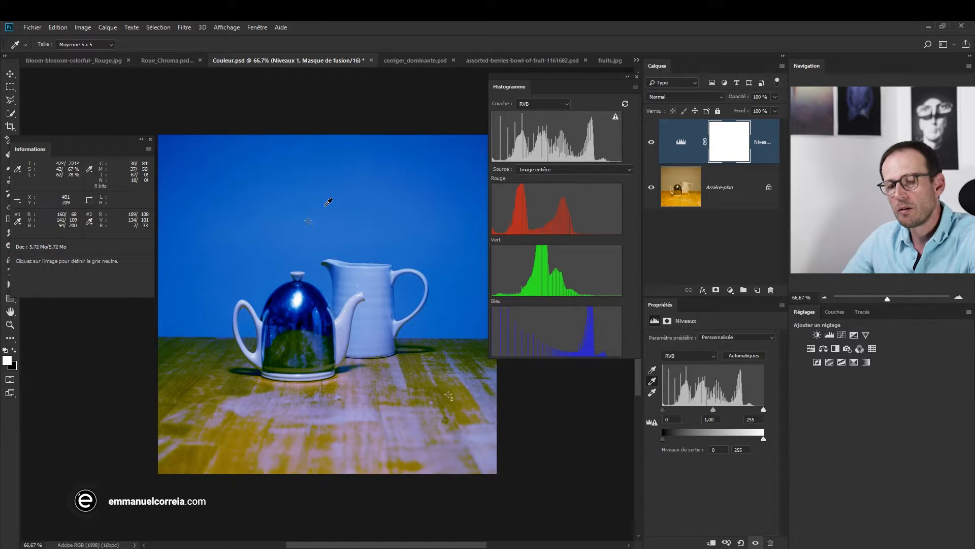
left_click(311, 217)
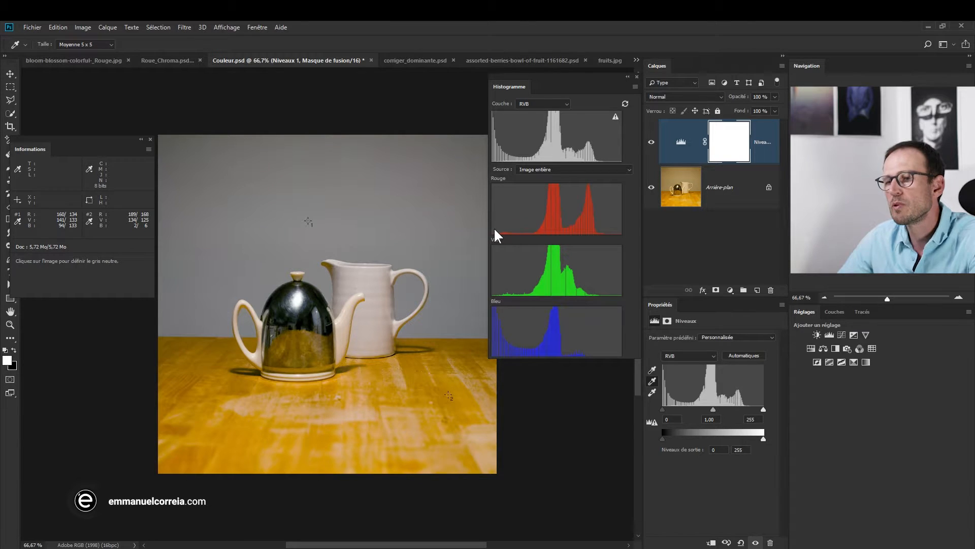
Switch to corriger_dominante.psd and arrange the Informations and Histogramme panels on opposite sides of the toy-car photo
mouse_move(434, 252)
left_mouse_down()
mouse_move(413, 257)
mouse_move(422, 256)
left_mouse_up()
left_click_drag(111, 148, 95, 143)
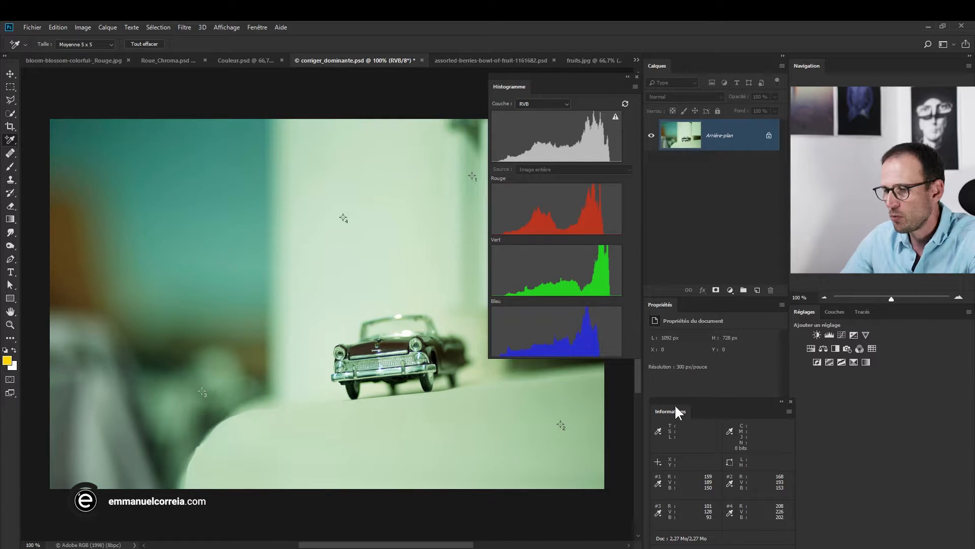
left_click_drag(676, 407, 547, 361)
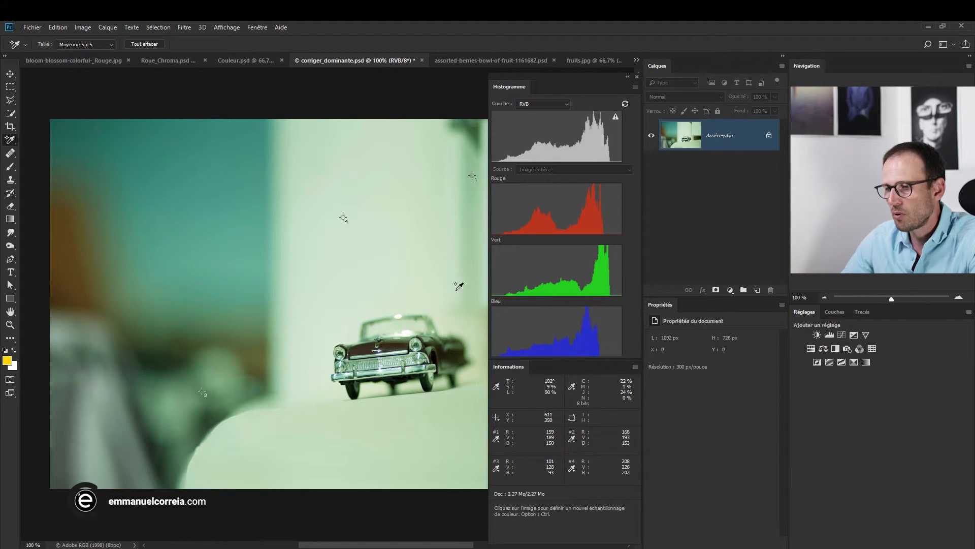
left_click_drag(514, 88, 99, 102)
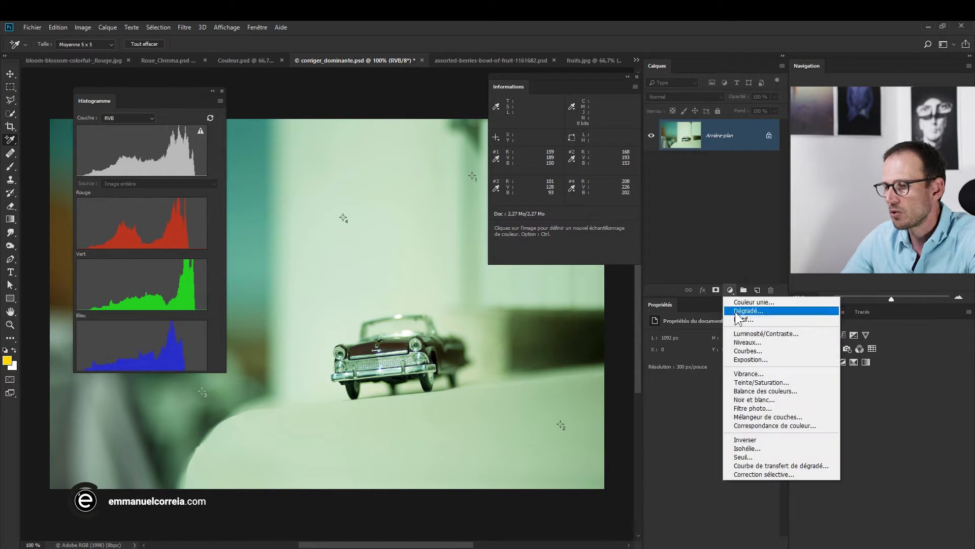
Add a Courbes adjustment layer and use its on-image adjustment tool to place an RVB curve point at colour sampler #3
left_click(746, 351)
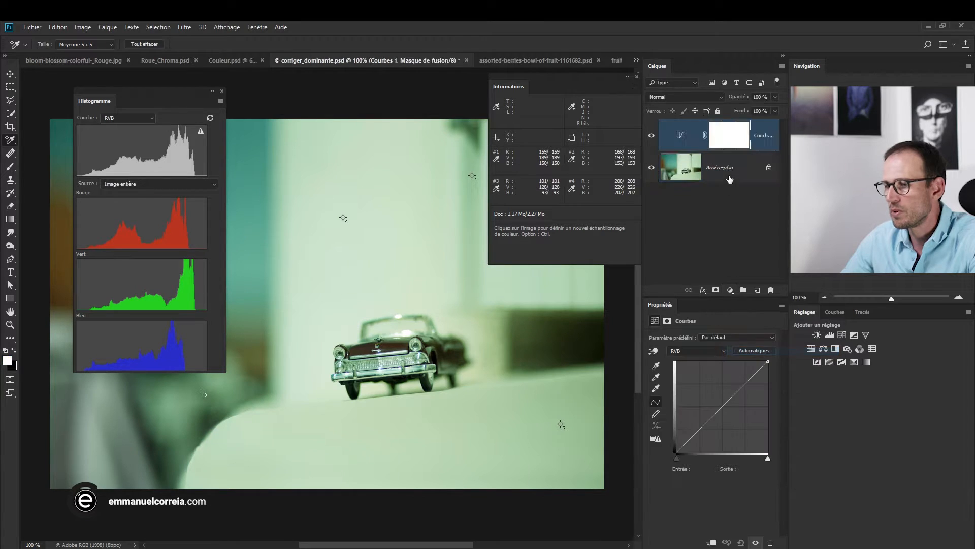
left_click(653, 349)
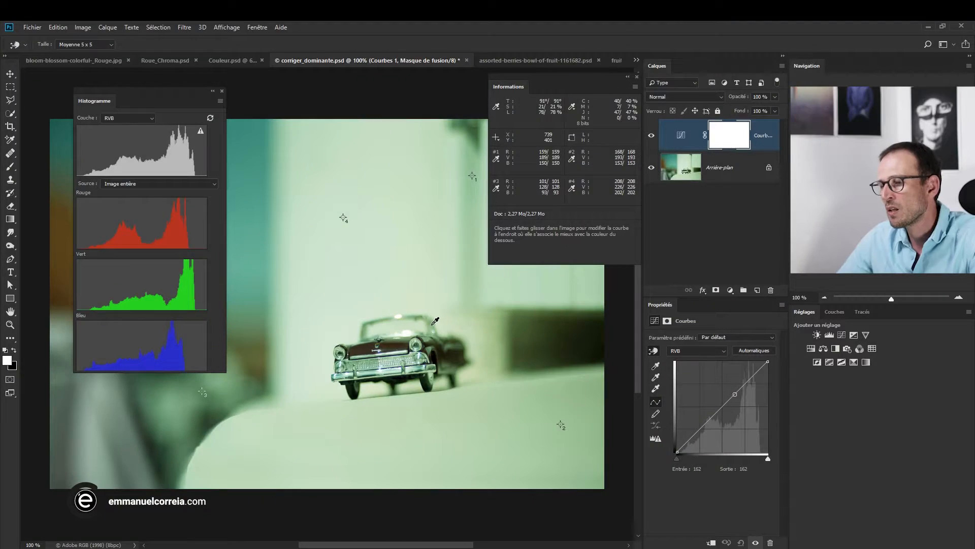
left_click(653, 350)
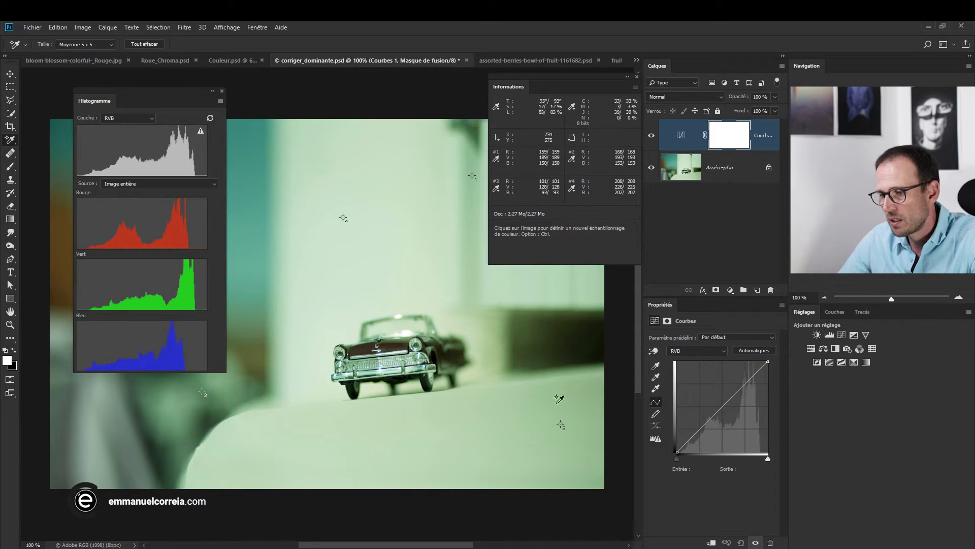
left_click(654, 351)
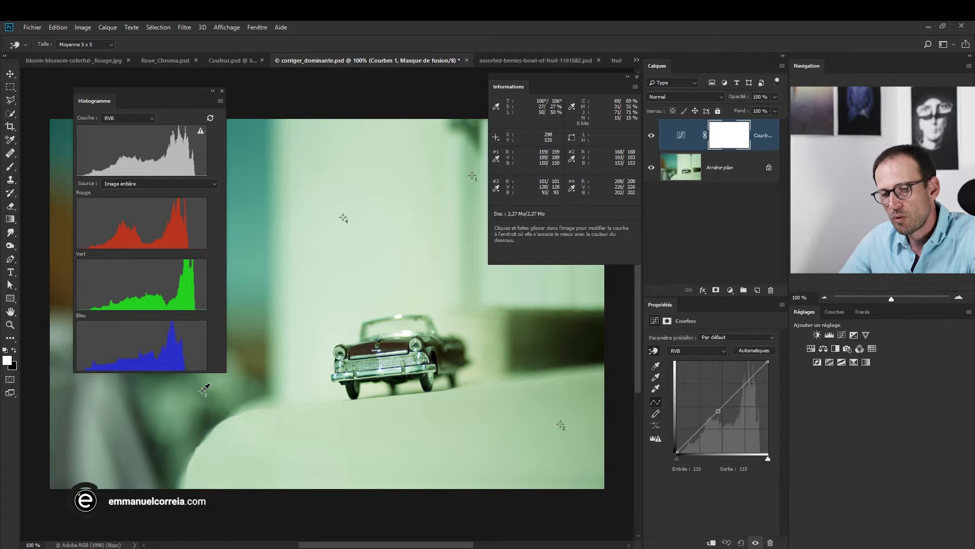
left_click(204, 390)
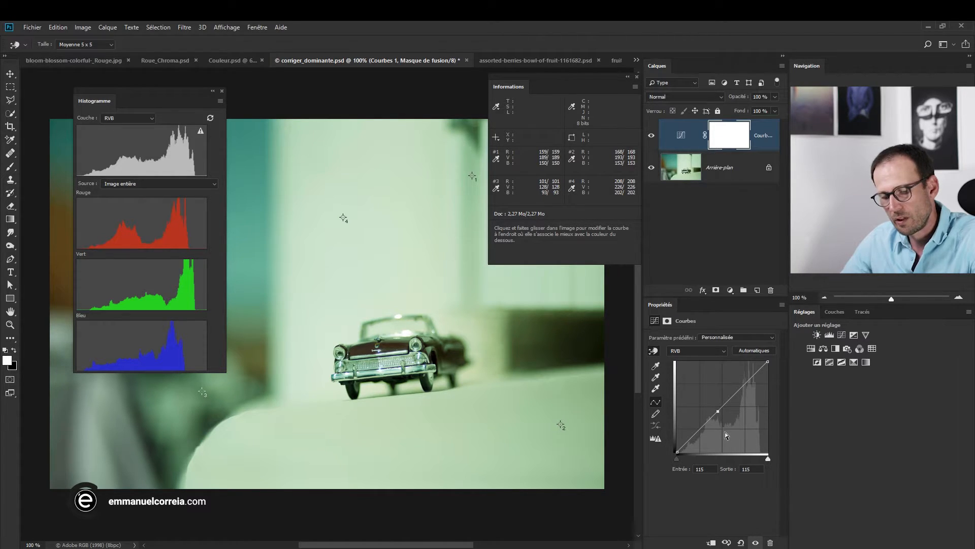
Go through the Rouge, Vert and Bleu curves to see whether they hold a point like the RVB curve
left_click(693, 351)
left_click(689, 371)
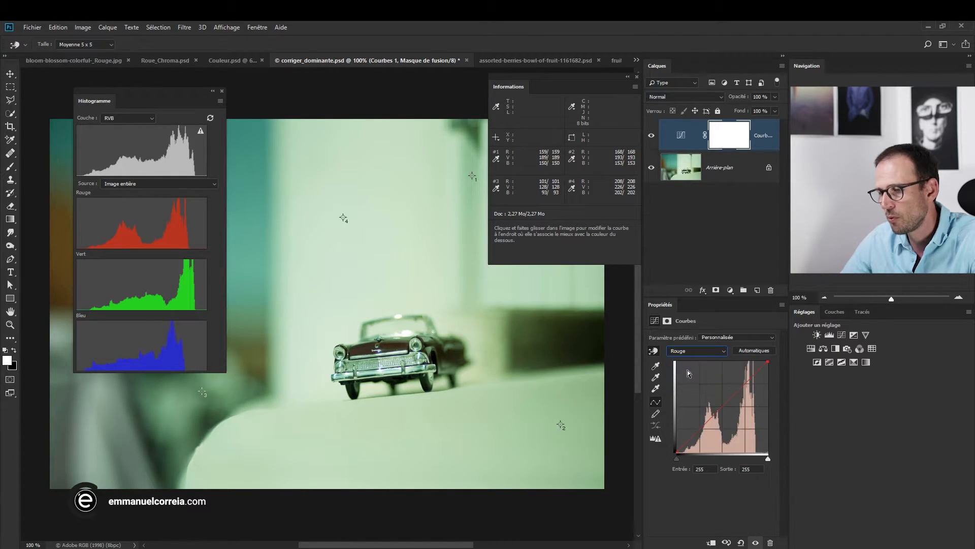
left_click(696, 353)
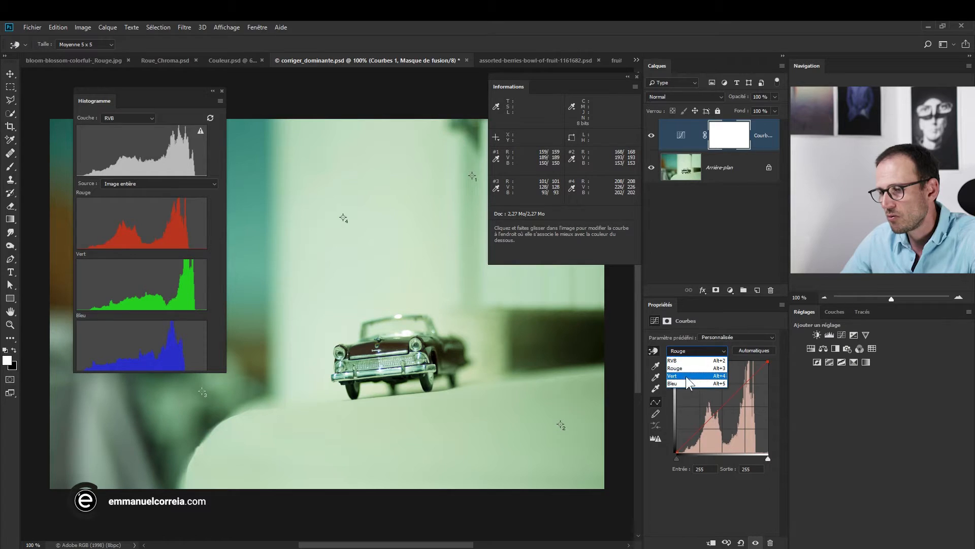
left_click(685, 381)
left_click(687, 350)
left_click(680, 375)
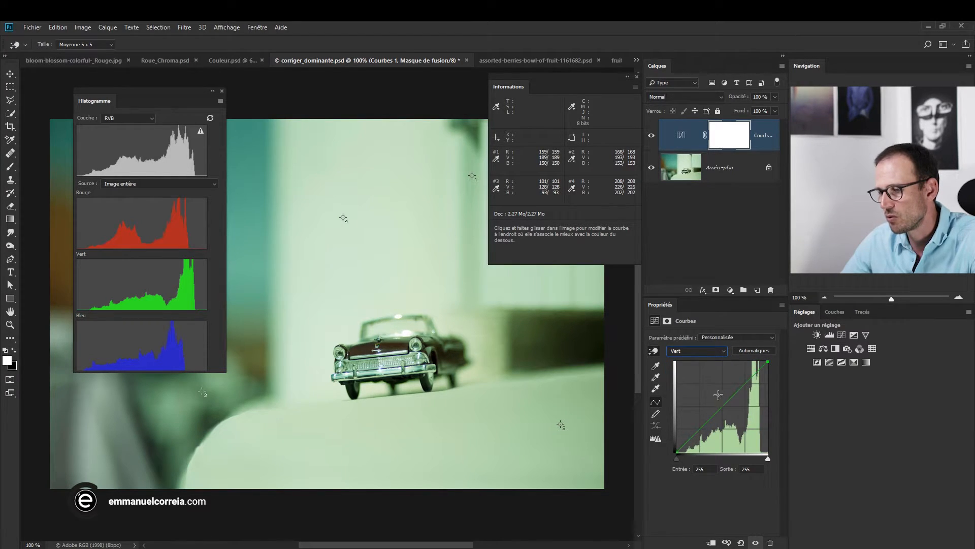
left_click(695, 352)
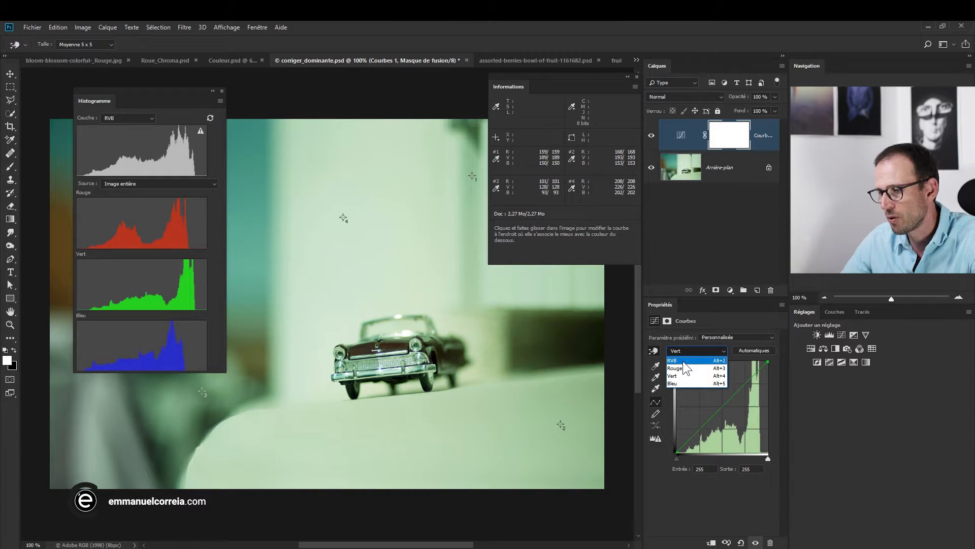
left_click(682, 361)
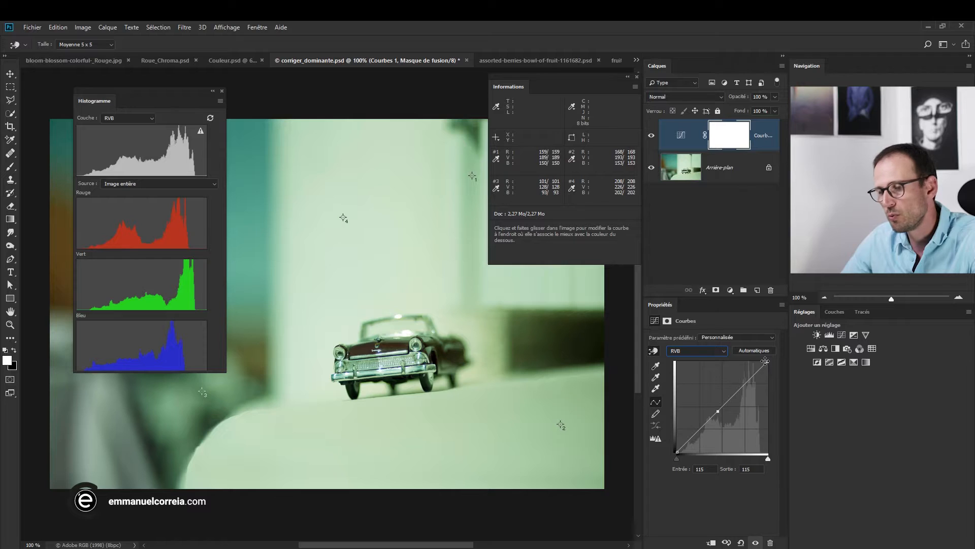
left_click(690, 351)
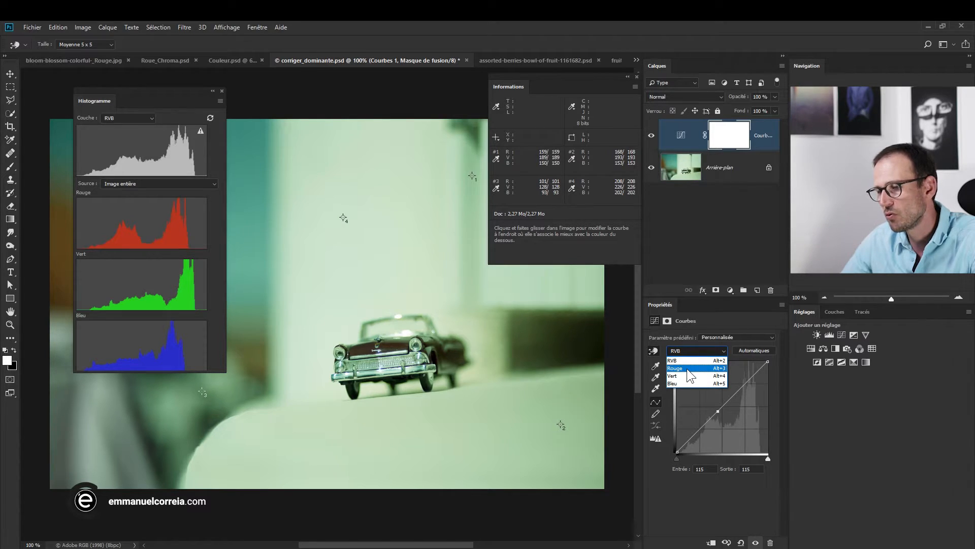
left_click(686, 367)
left_click(696, 350)
left_click(686, 381)
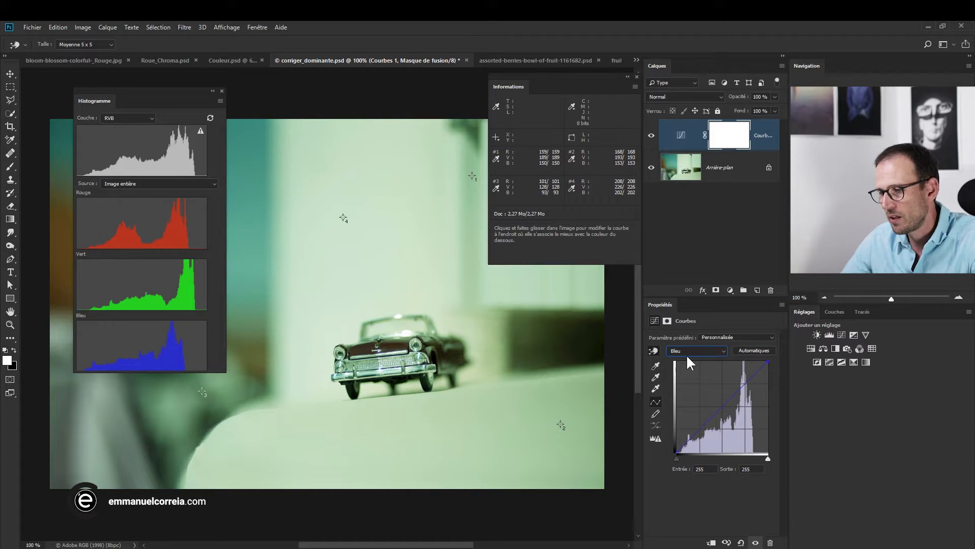
Sample colour sampler #3 with the on-image tool so that a point is added to the Rouge, Vert and Bleu curves at once
left_click(653, 350)
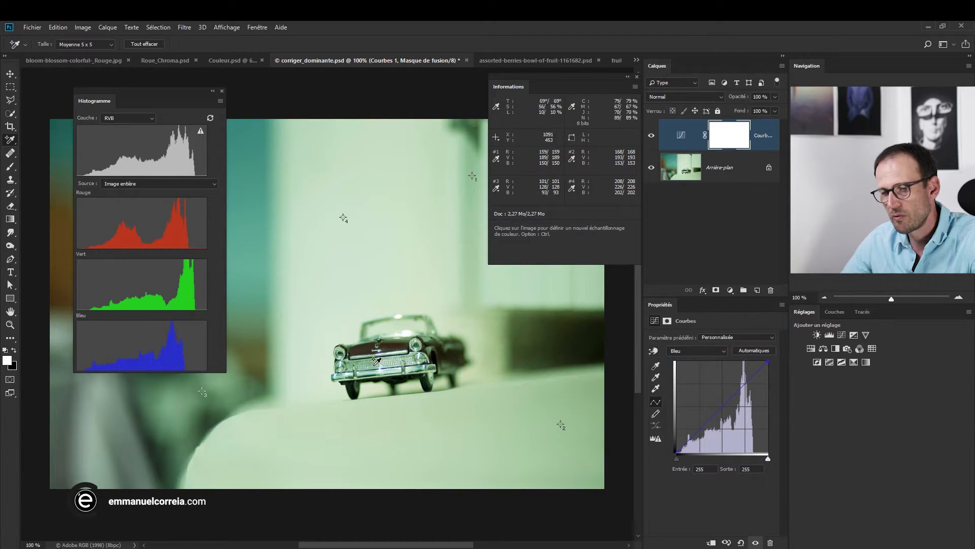
left_click(654, 350)
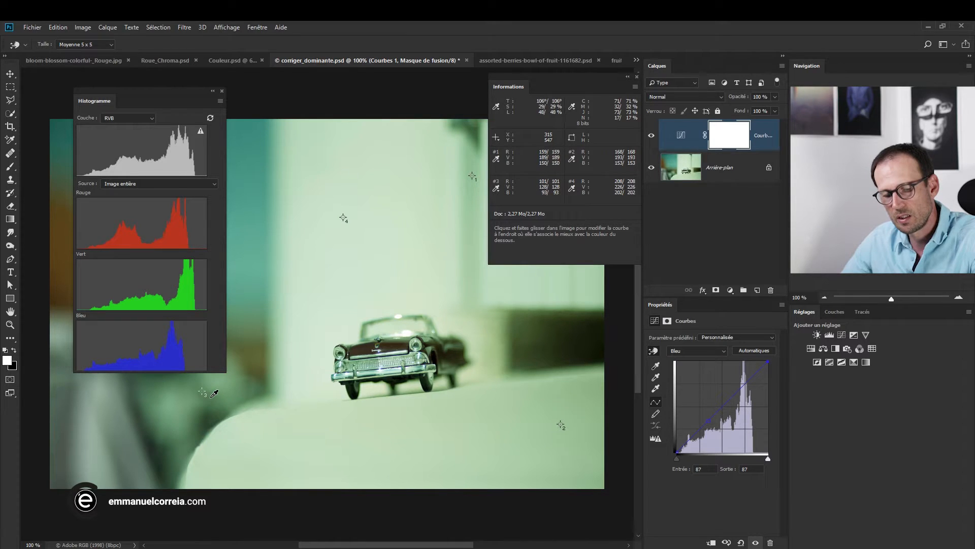
key("ctrl+shift")
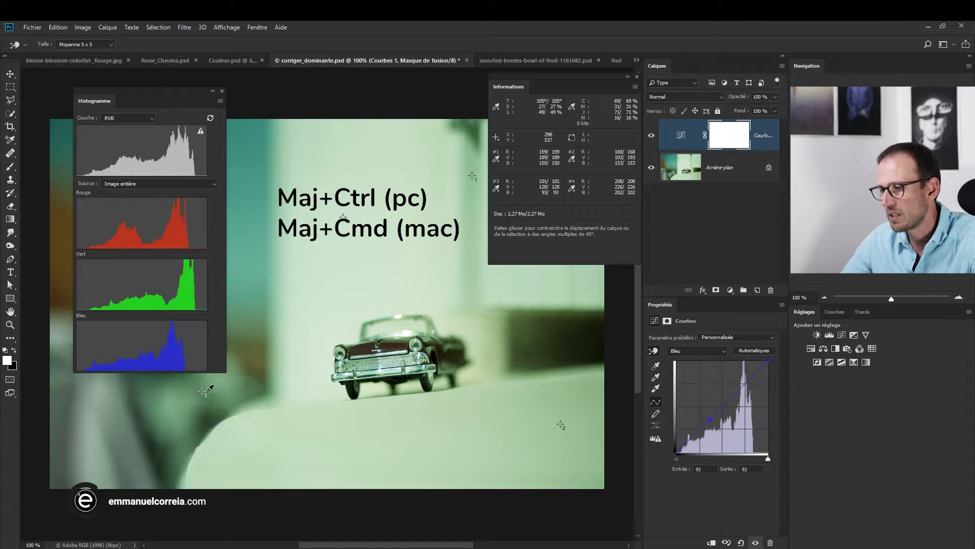
Check the points placed on the Vert, Bleu and Rouge curves for colour sampler #3
left_click(690, 346)
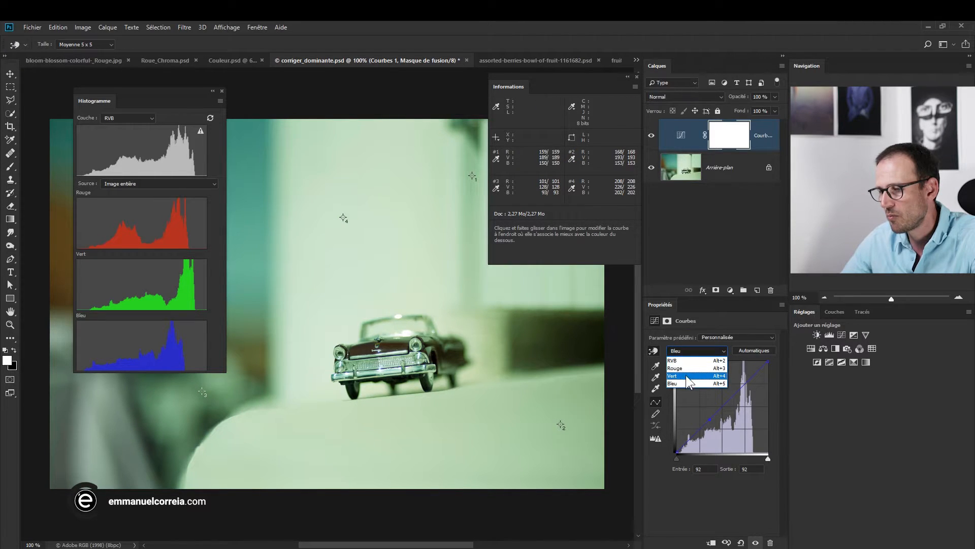
left_click(686, 373)
left_click(691, 349)
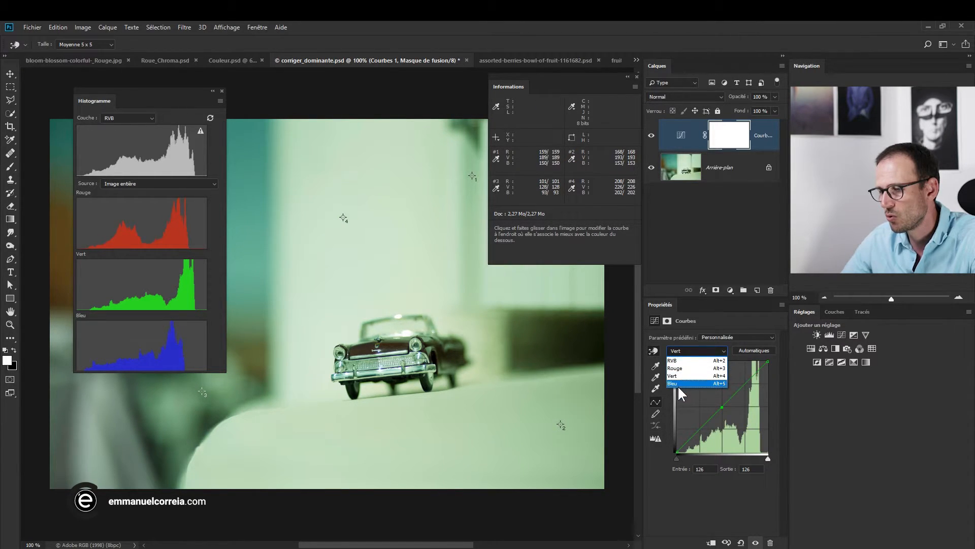
left_click(678, 385)
left_click(707, 351)
left_click(684, 364)
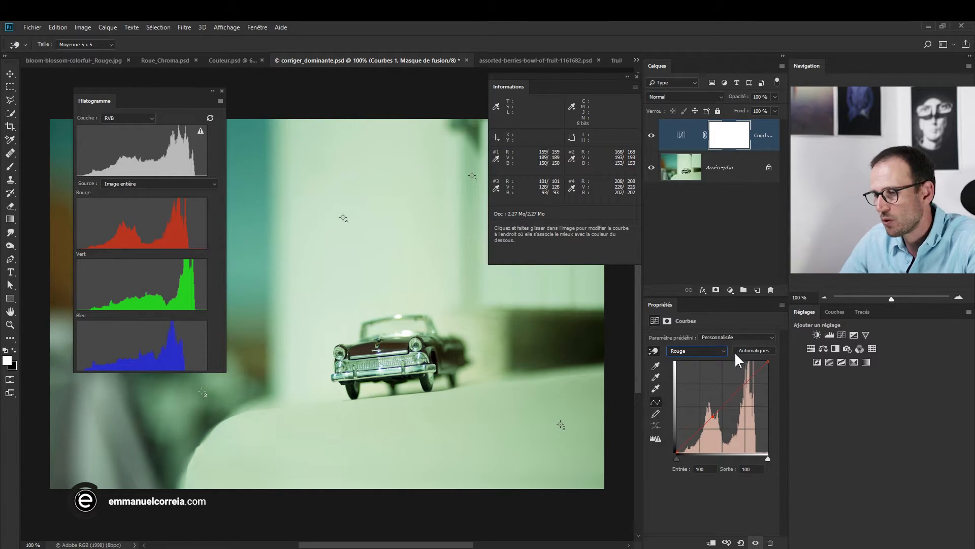
Raise the Bleu curve point at input 92 to output 100, matching sampler #3's blue value to its red value of 101
left_click(699, 350)
left_click(691, 385)
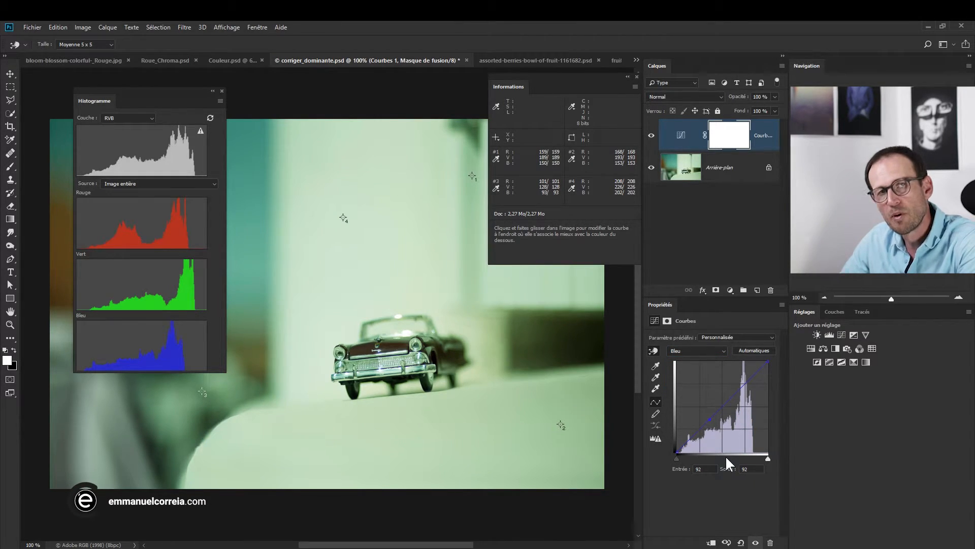
key("Up")
key("Up")
key("Up")
key("Up")
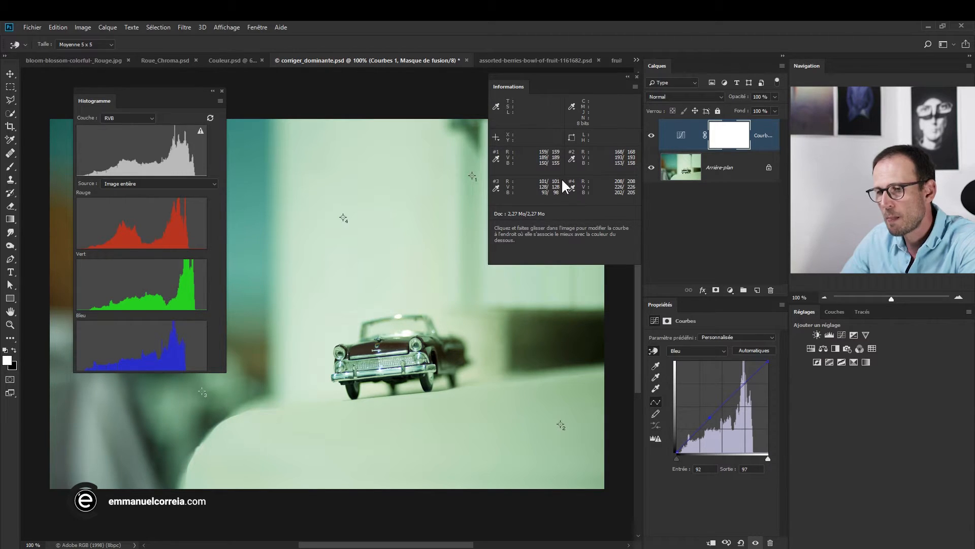
key("Up")
key("Up")
key("Up")
key("Up")
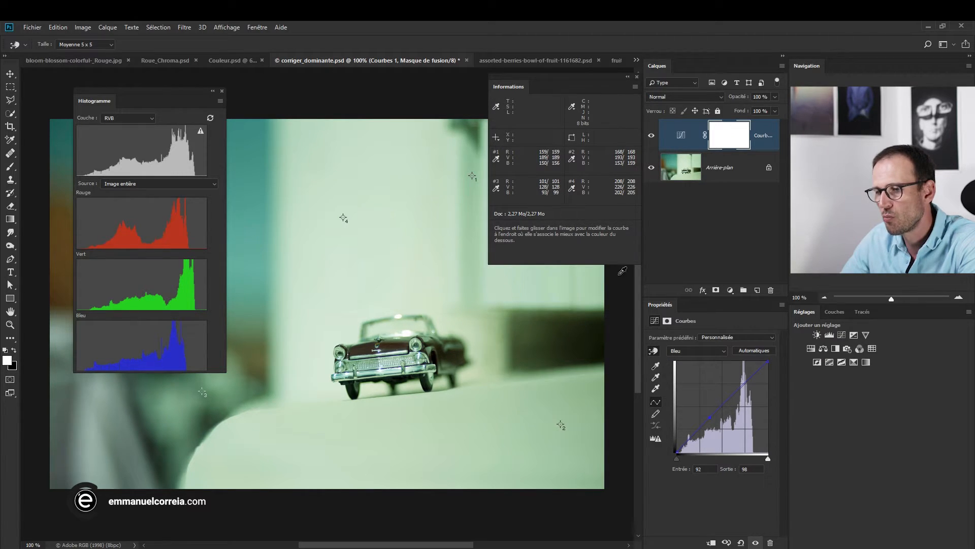
key("Up")
key("Up")
key("Up")
key("Up")
key("Up")
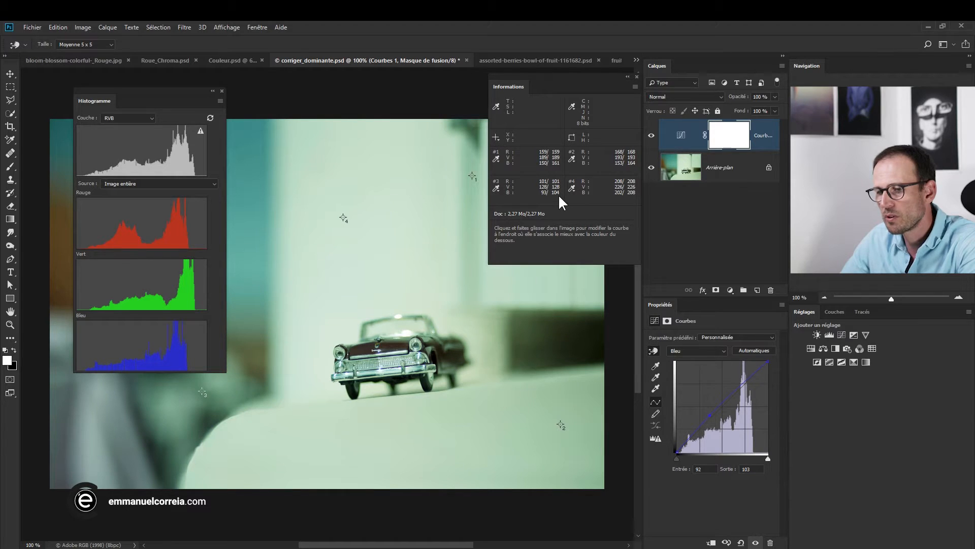
key("Down")
key("Down")
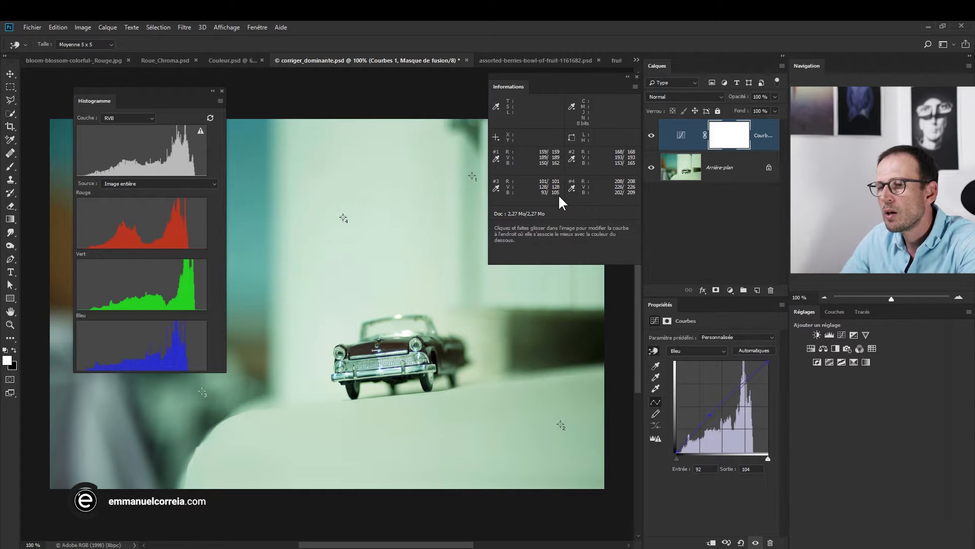
key("Down")
key("Down")
key("Down")
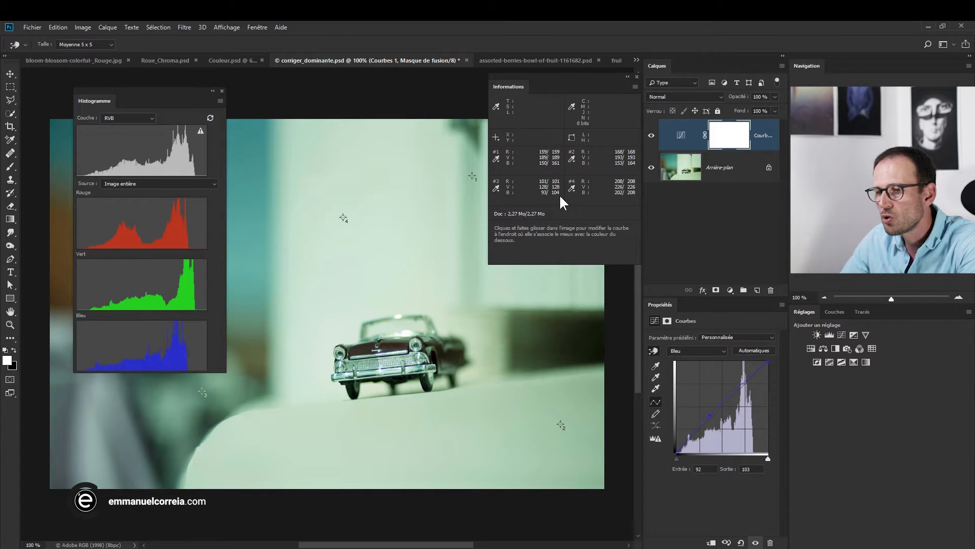
key("Down")
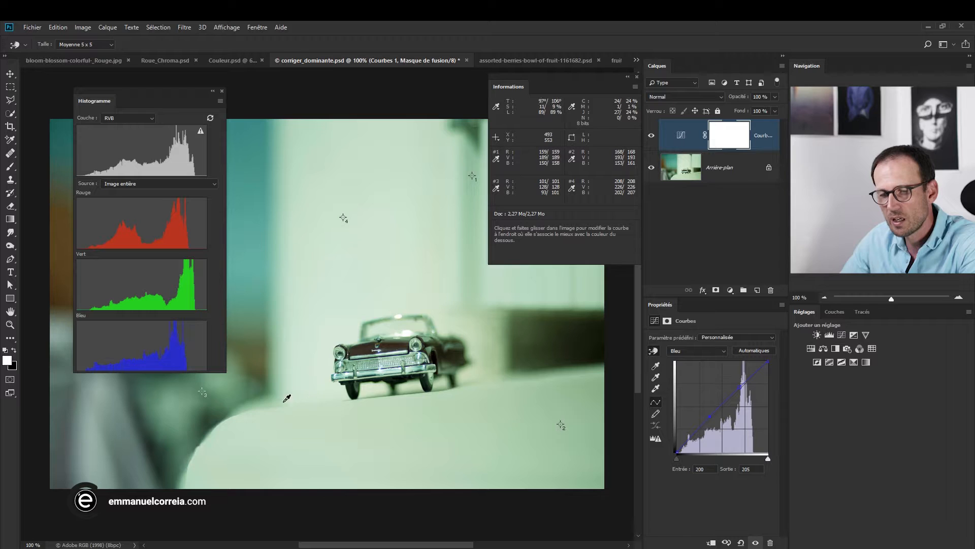
Lower the Vert curve point at input 126 to output 100, bringing sampler #3's green value close to its red and blue values
left_click(700, 352)
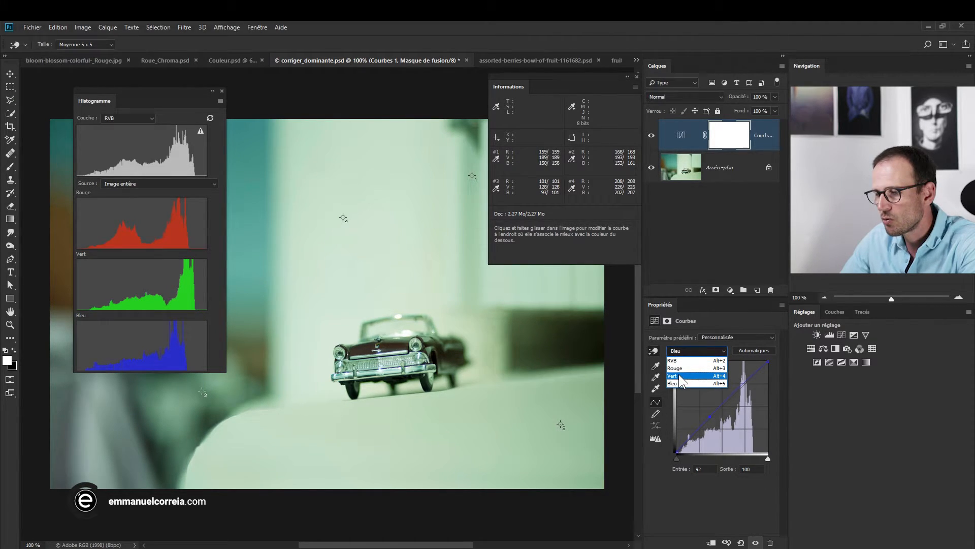
left_click(680, 376)
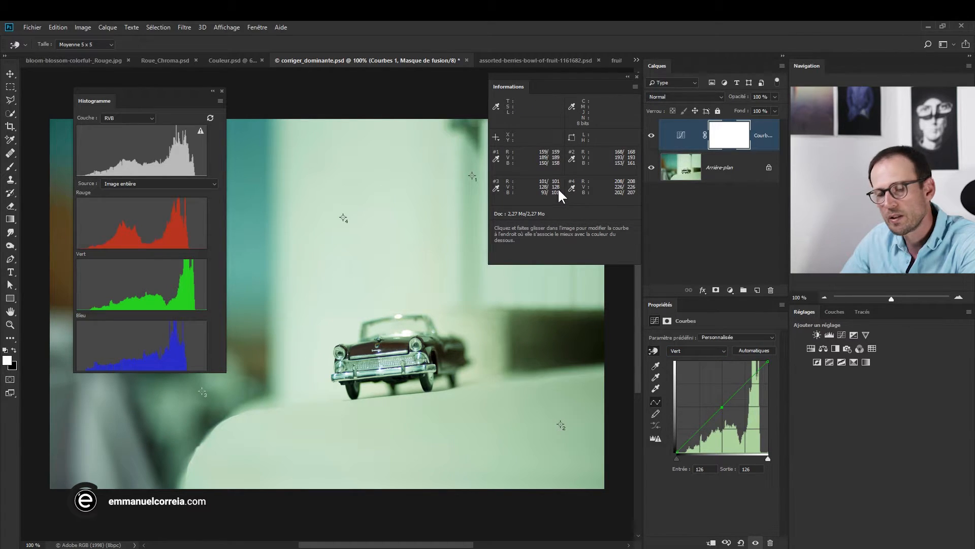
key("Down")
key("Down")
key("Down")
key("Down")
key("Down")
key("Down")
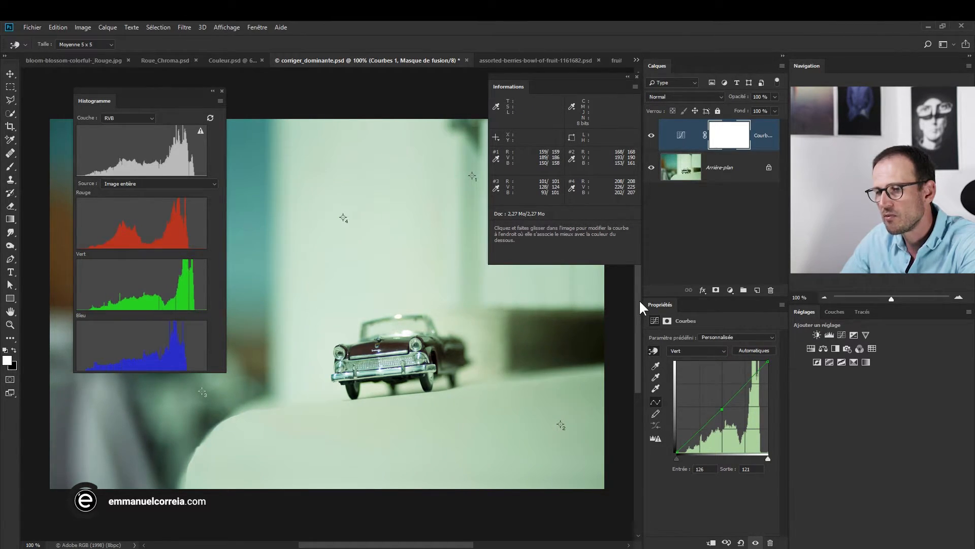
key("Down")
key("Down")
key("Down")
key("Down")
key("Down")
key("Down")
key("Down")
key("Down")
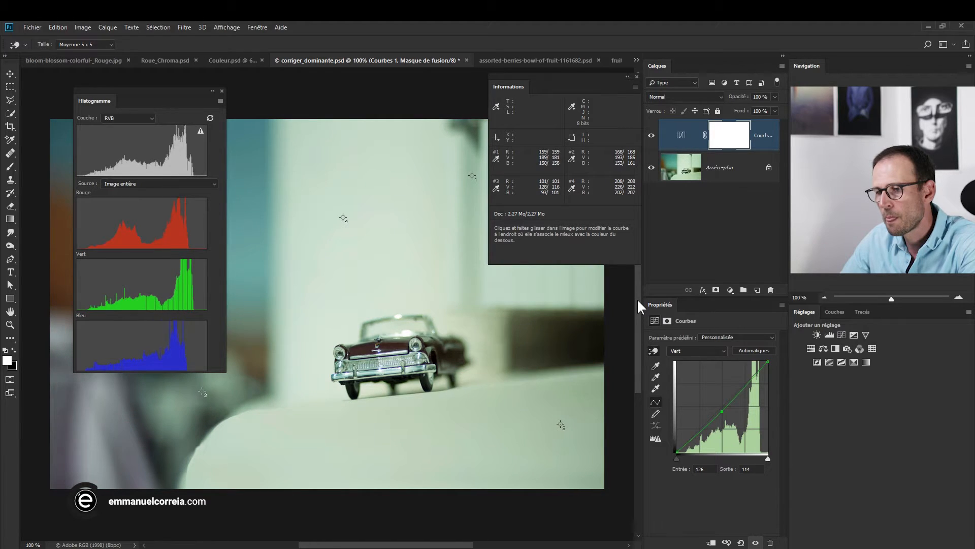
key("Down")
key("Down")
key("Down")
key("Down")
key("Down")
key("Down")
key("Down")
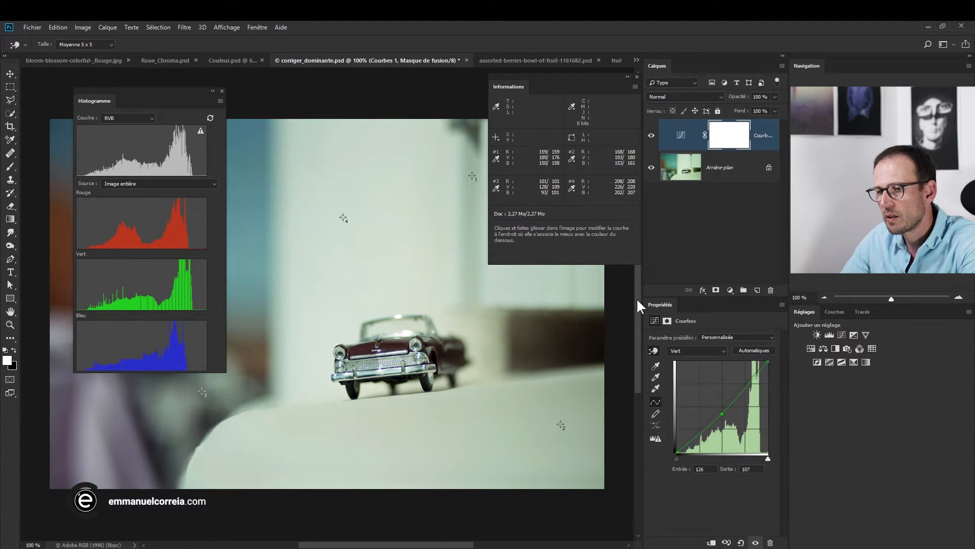
key("Down")
key("Down")
key("Down")
key("Down")
key("Down")
key("Down")
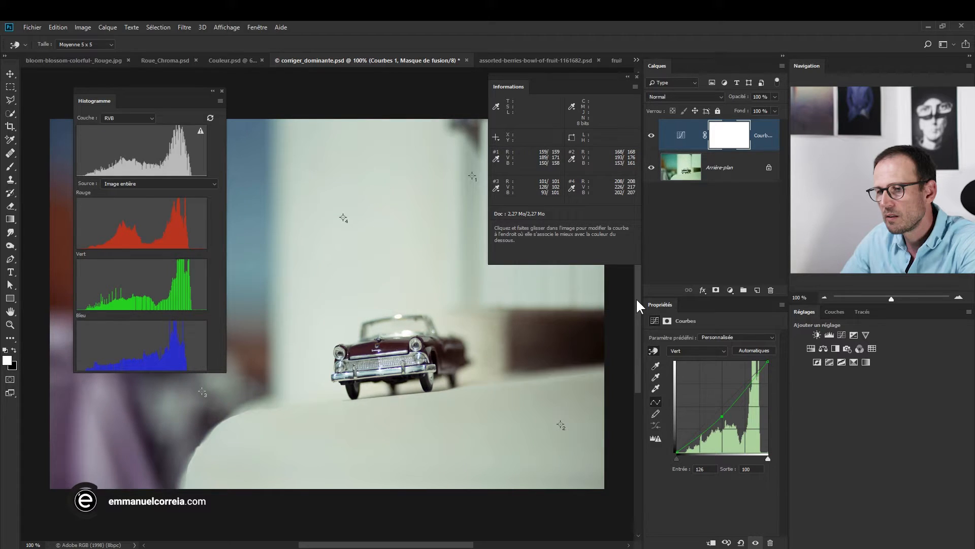
Close the Histogramme panel and collapse the Informations panel to uncover the photo
left_click(222, 91)
left_click(627, 77)
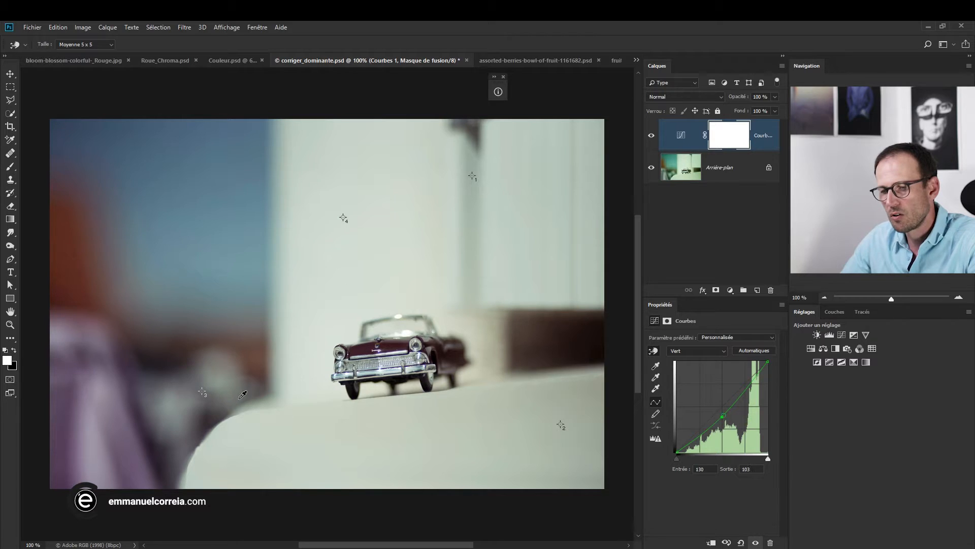
Review the Bleu and combined RVB curves and compare the photo with and without the Curves layer
left_click(695, 352)
left_click(684, 380)
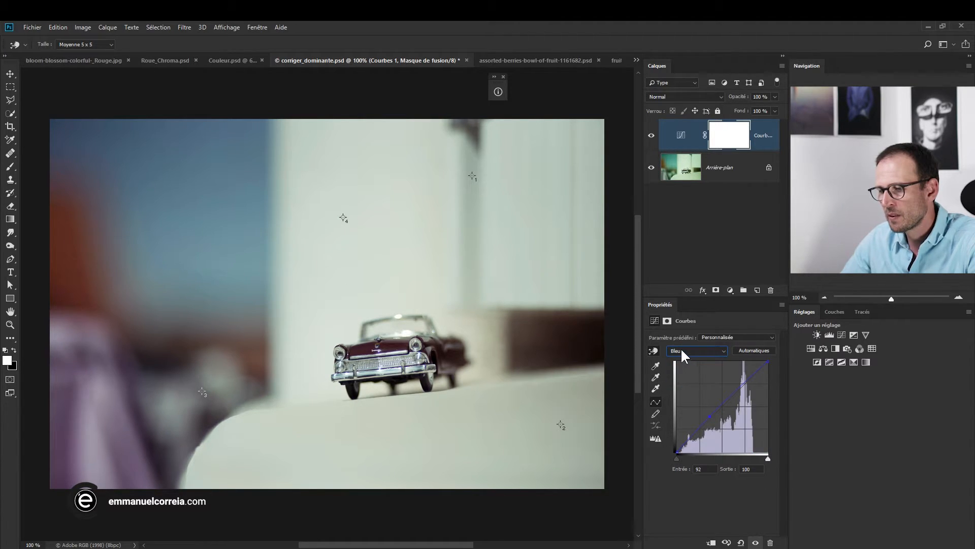
left_click(683, 351)
left_click(681, 366)
left_click(680, 351)
left_click(679, 353)
left_click(651, 137)
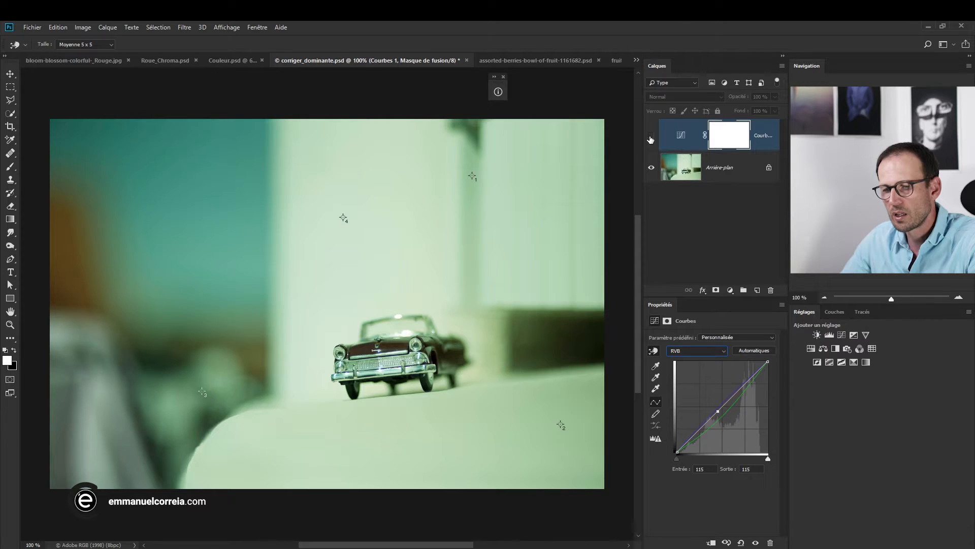
left_click(650, 137)
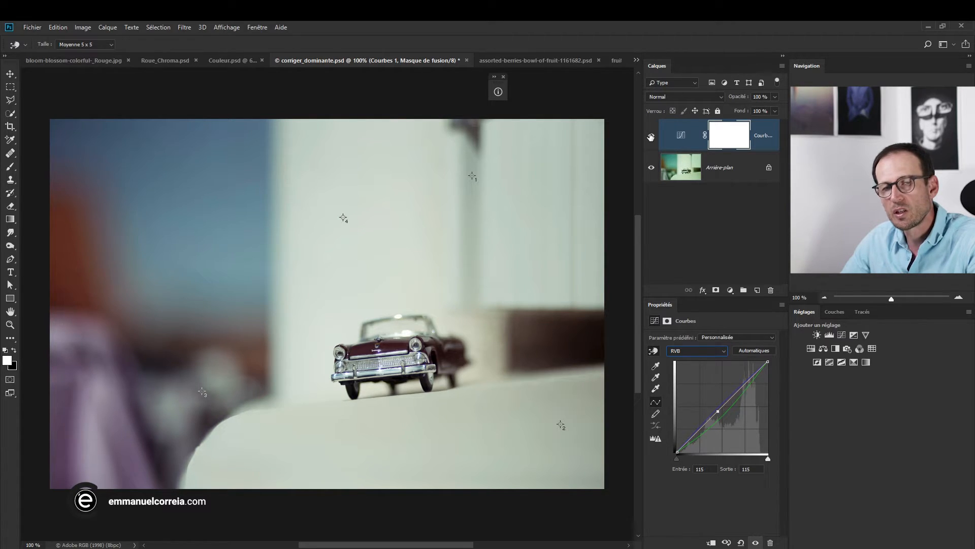
Hide the first Curves layer, add a second one and set its gray point at colour sampler #3
left_click(651, 137)
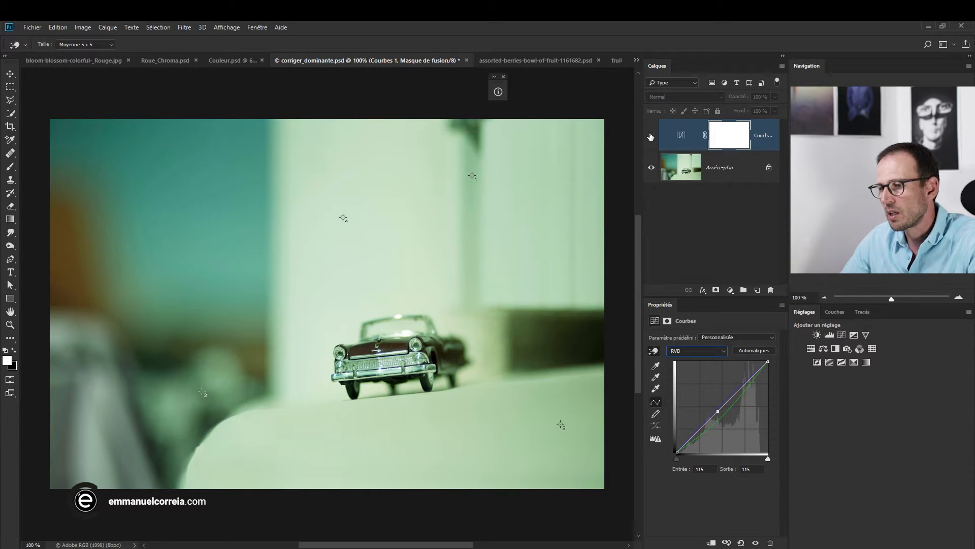
left_click(727, 290)
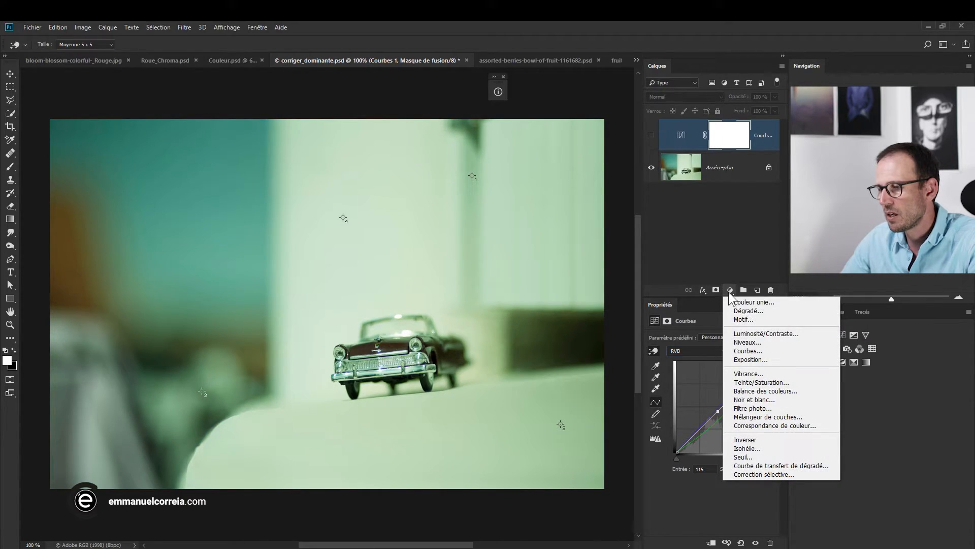
left_click(743, 351)
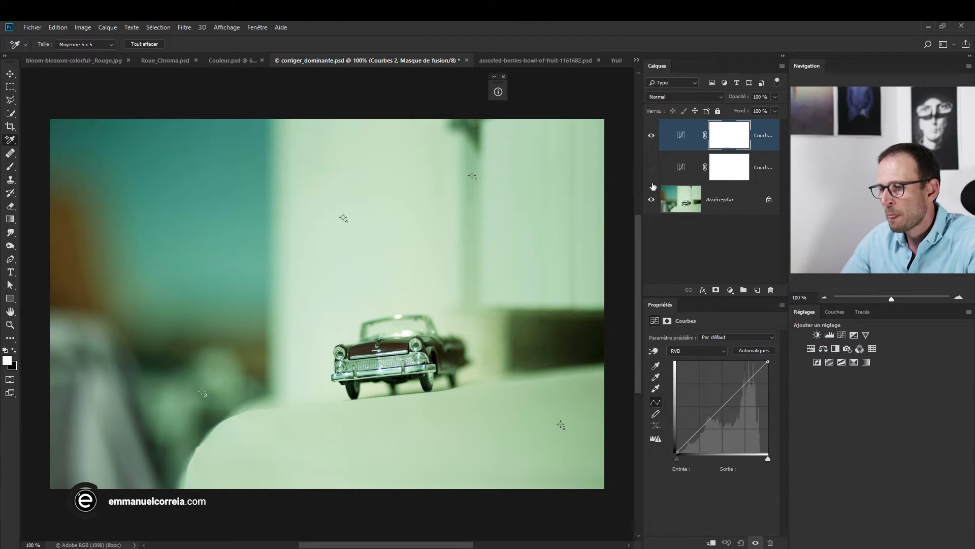
left_click(655, 377)
left_click(203, 390)
Compare both Curves corrections by toggling their visibility, leaving the first Curves layer selected and shown and the gray-point one hidden
left_click(651, 167)
left_click(651, 136)
left_click(652, 137)
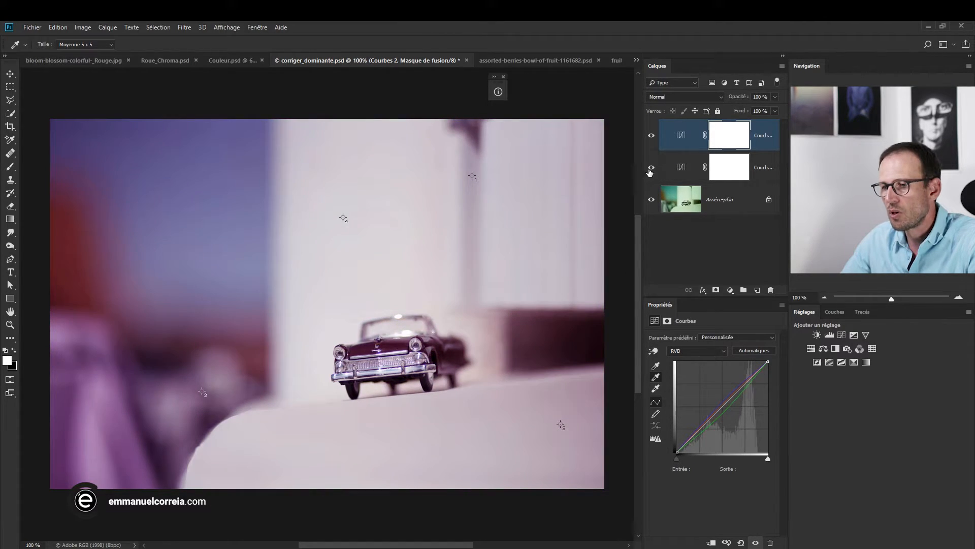
left_click(653, 160)
left_click(691, 176)
left_click(652, 137)
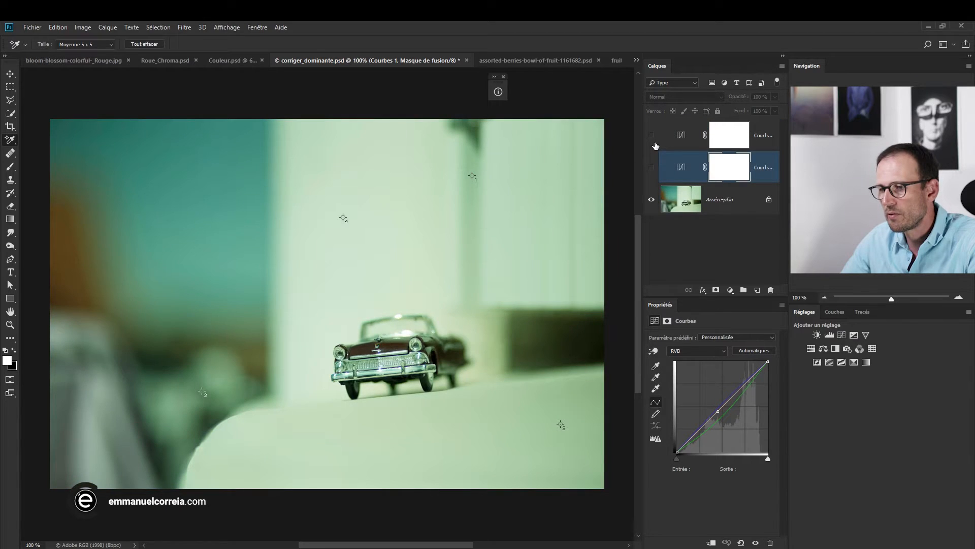
left_click(652, 168)
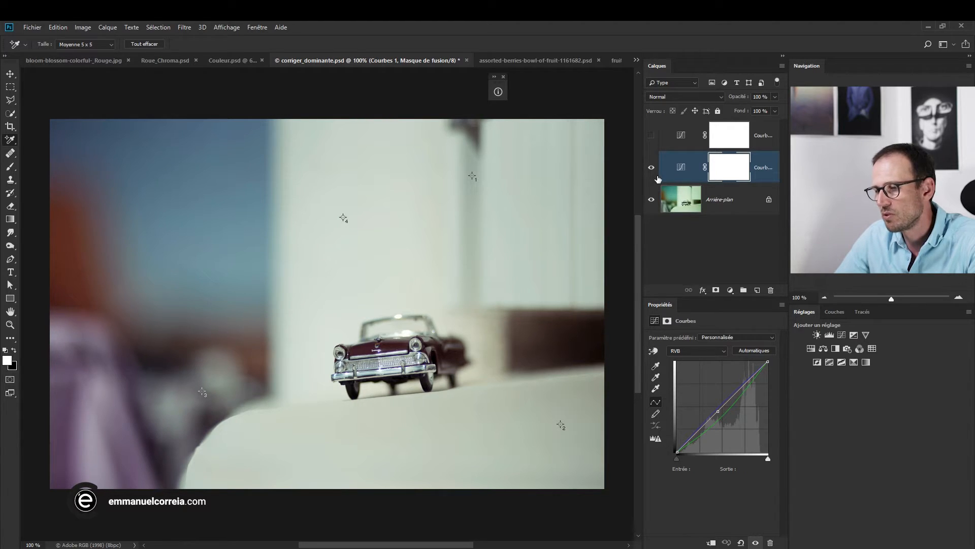
left_click(655, 377)
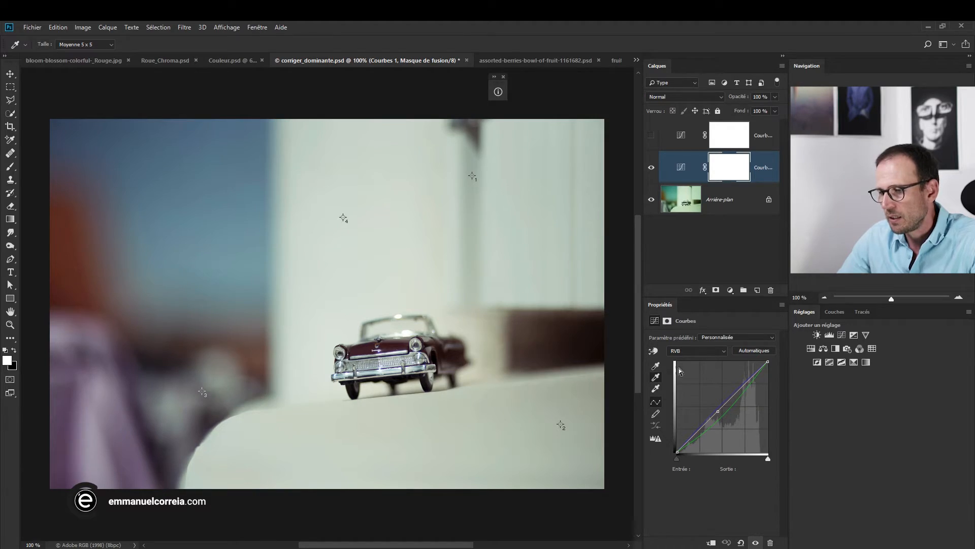
left_click(692, 351)
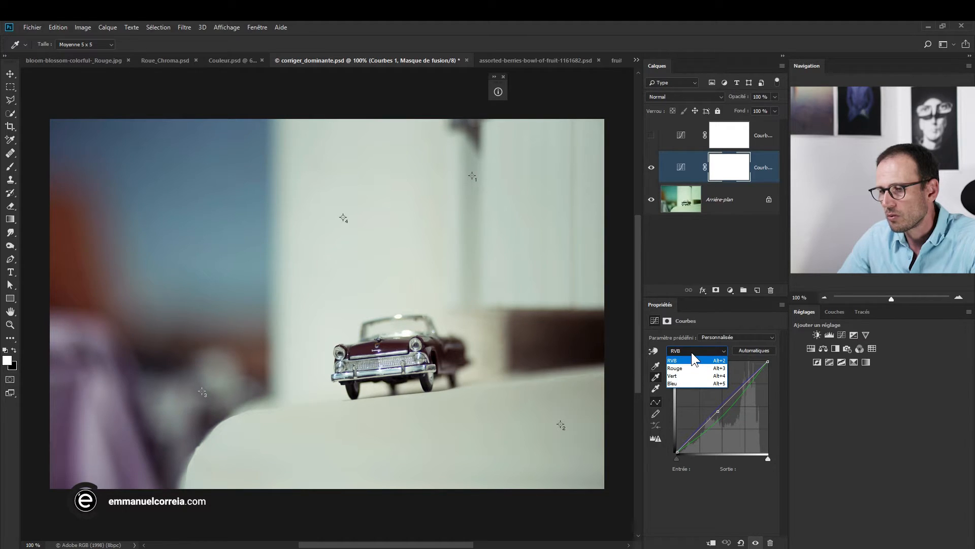
left_click(706, 321)
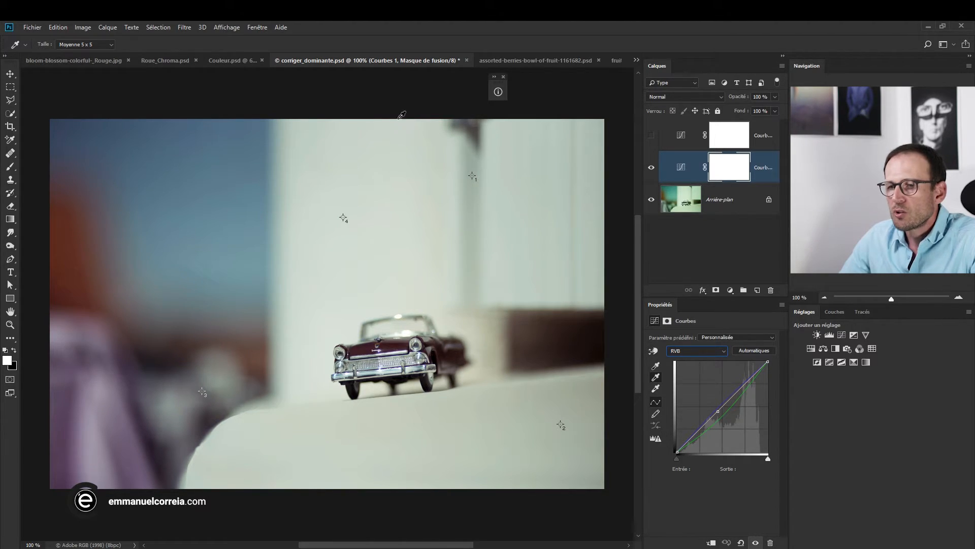
Switch to fruits.jpg and delete its Teinte/Saturation and Courbes adjustment layers
left_click(615, 60)
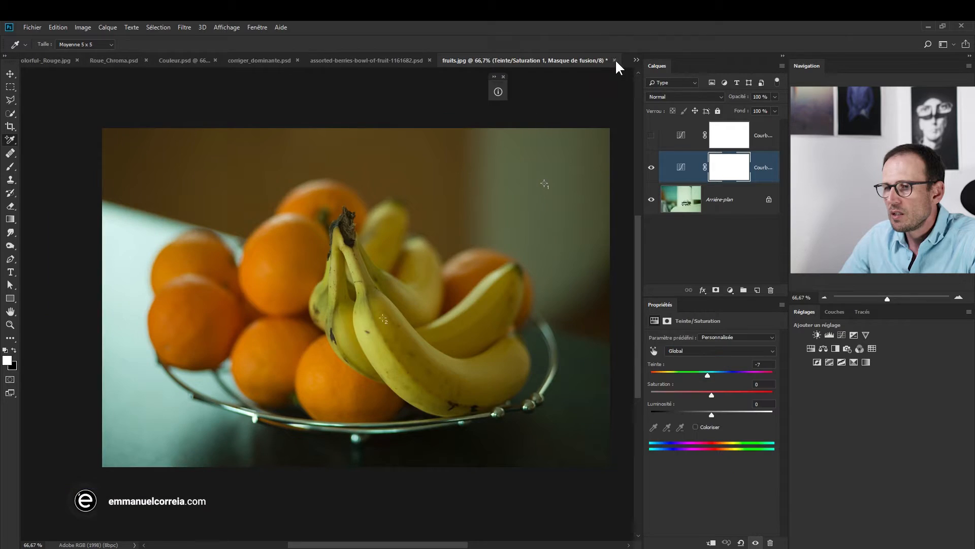
left_click(636, 60)
left_click(636, 59)
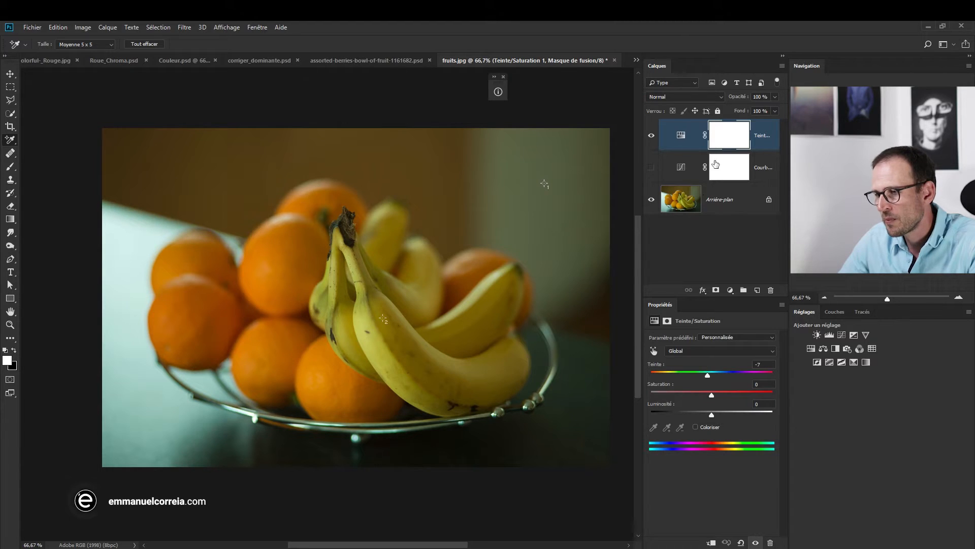
left_click_drag(771, 145, 771, 289)
left_click_drag(765, 130, 773, 204)
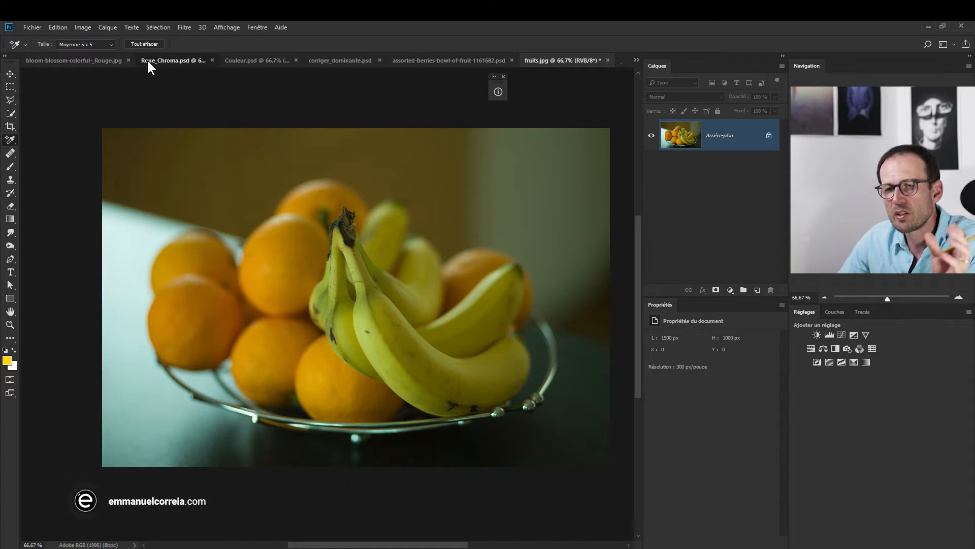
Look at the colour wheel in Roue_Chroma.psd and return to fruits.jpg
left_click(149, 62)
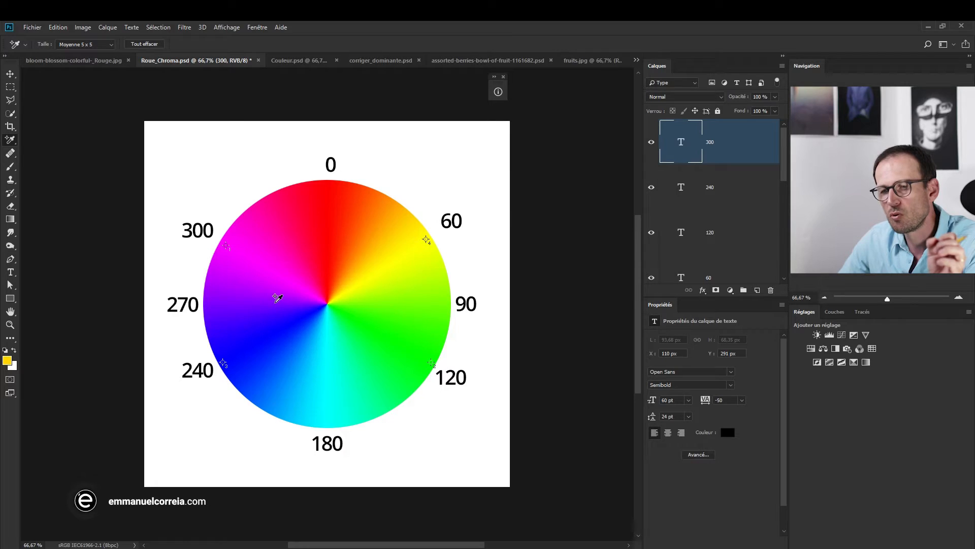
left_click(579, 61)
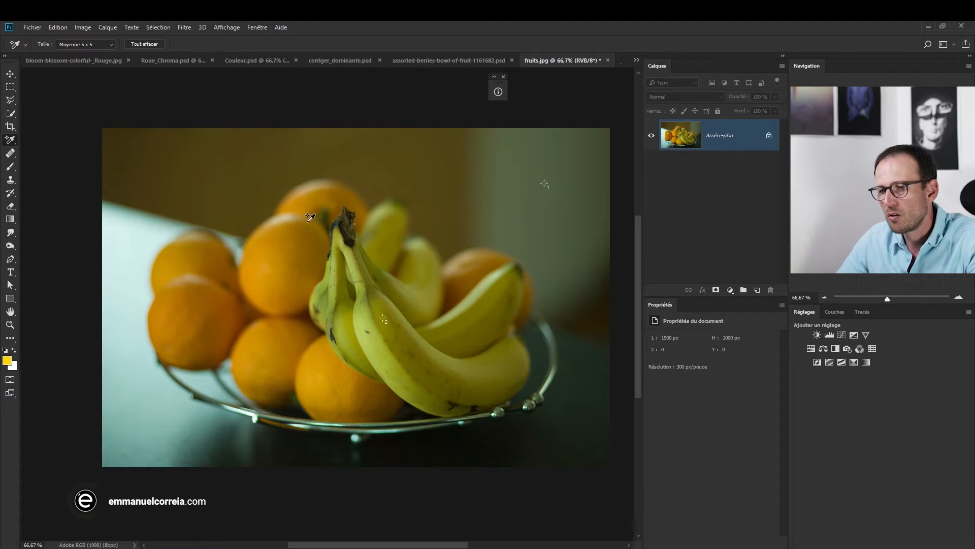
Activate the Color Sampler tool and place the expanded Informations panel over the fruit photo to read banana sampler #2
left_click(10, 86)
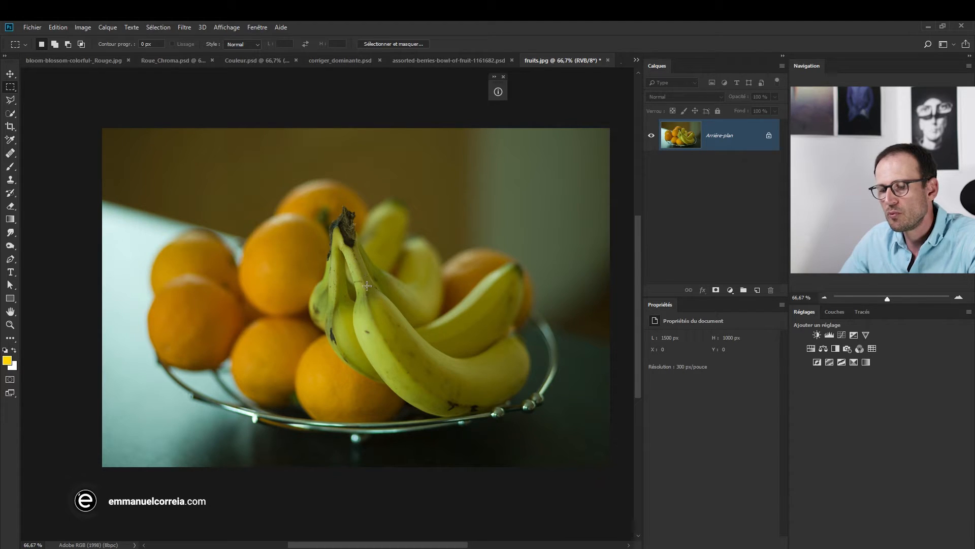
left_click(10, 139)
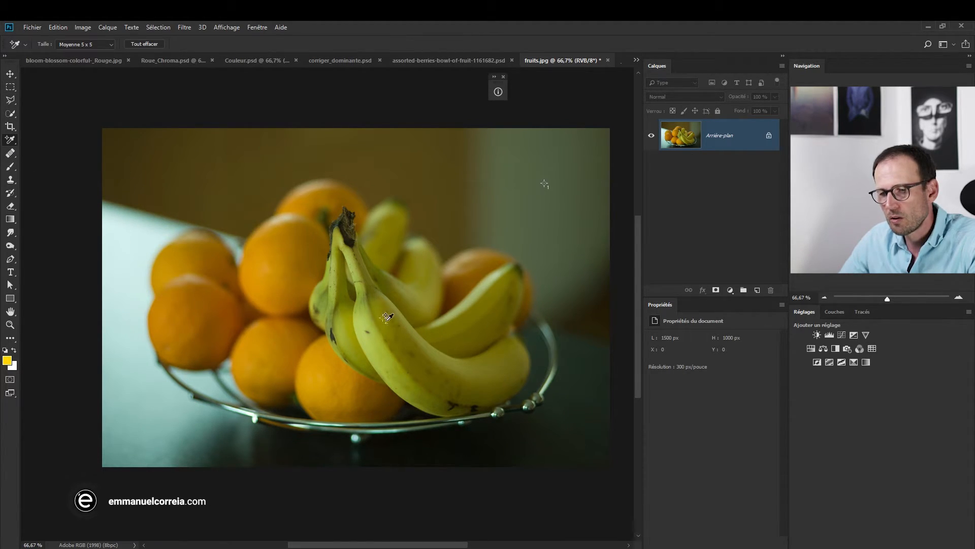
left_click(384, 319)
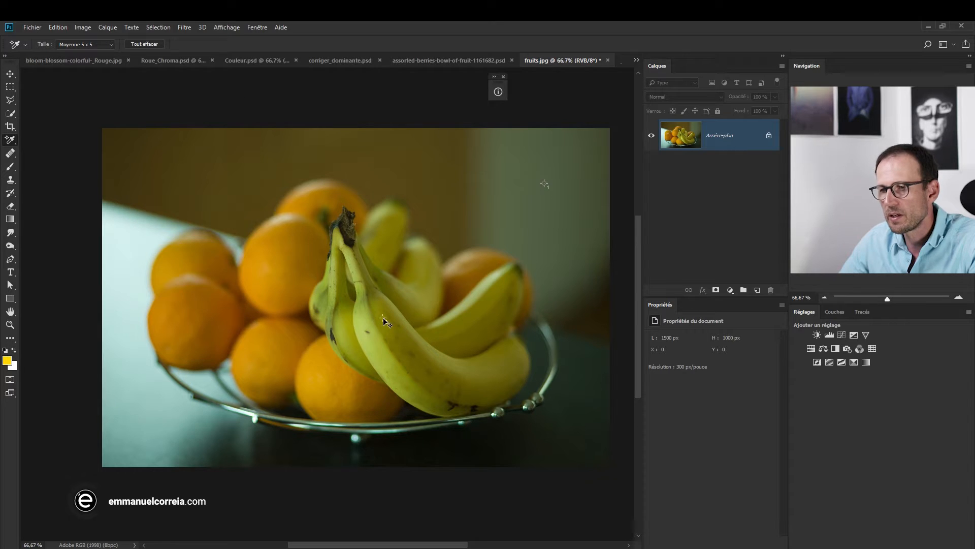
left_click(498, 92)
left_click_drag(432, 88, 529, 87)
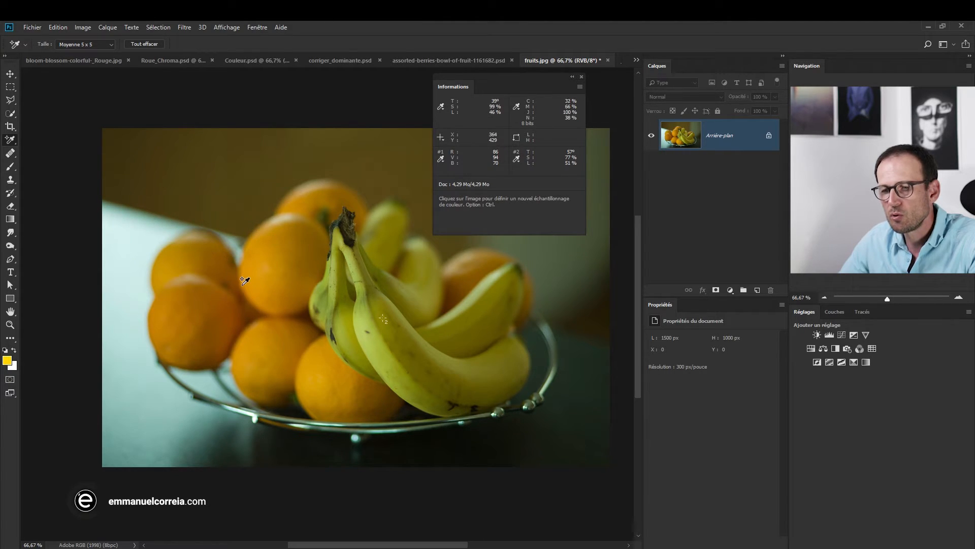
left_click_drag(508, 78, 450, 119)
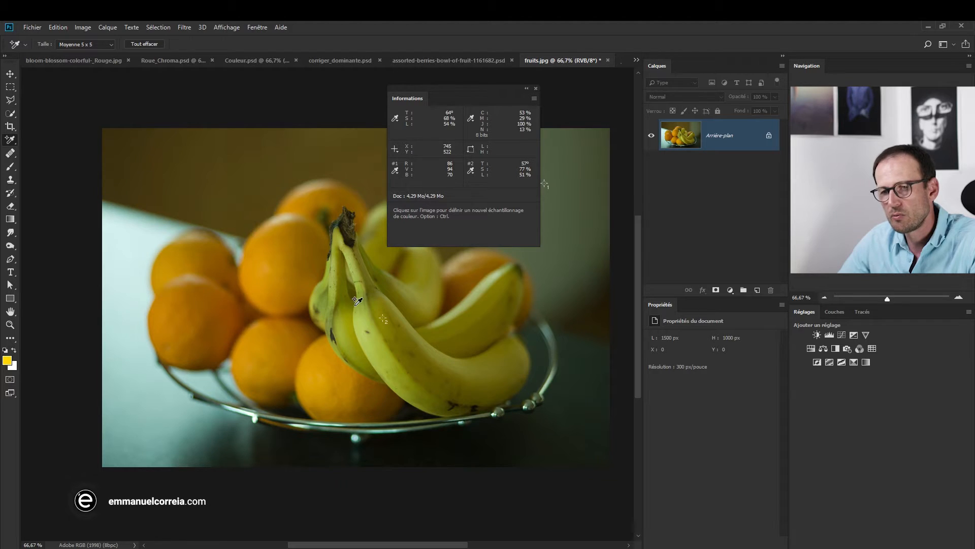
Check the banana's hue against the Roue_Chroma.psd colour wheel, return to fruits.jpg and move the Informations panel away from the bananas
left_click(148, 61)
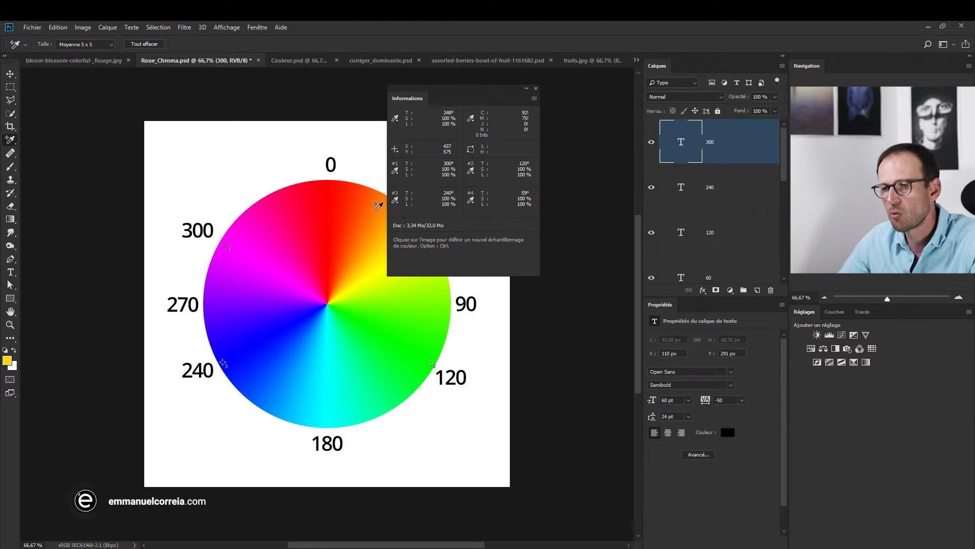
left_click(568, 61)
left_click_drag(456, 88, 524, 83)
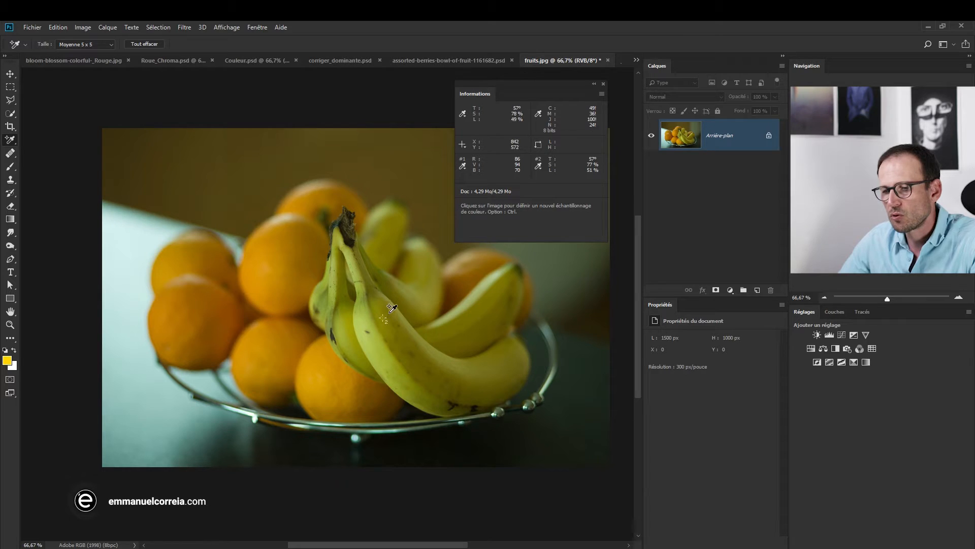
Sample the front banana's colour near sampler #2 as the foreground colour with the Eyedropper
left_click(9, 141)
left_click(53, 139)
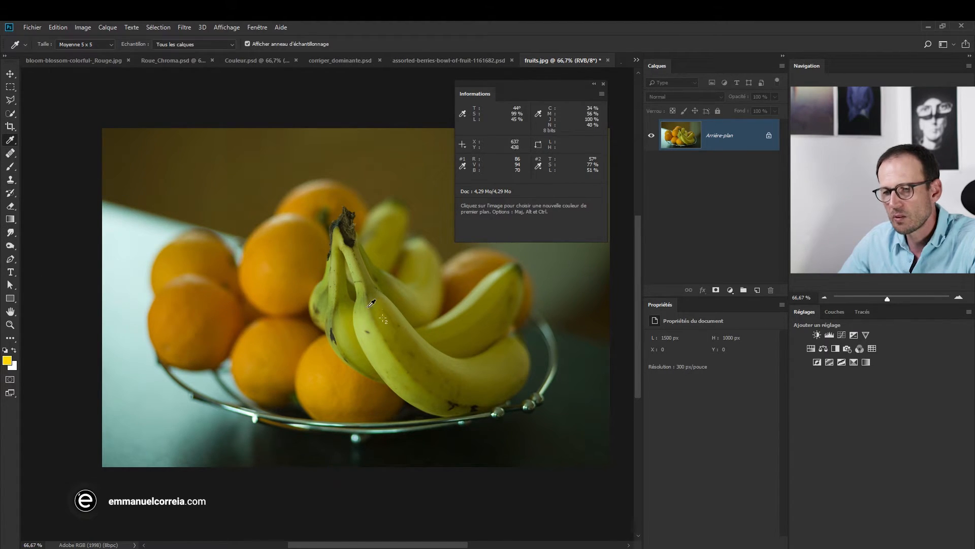
left_click_drag(384, 303, 383, 307)
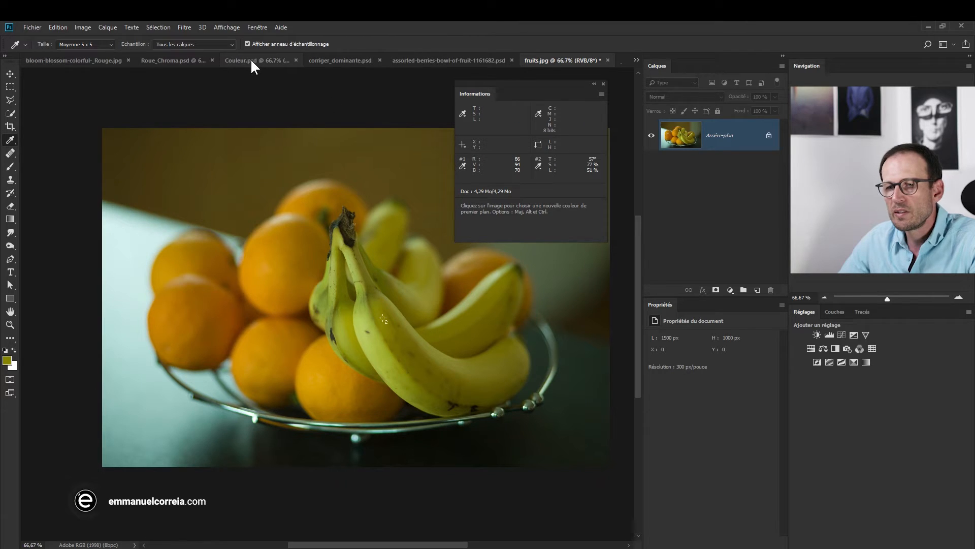
Sample a warm yellow at about 50° on the Roue_Chroma.psd colour wheel as the foreground colour
left_click(178, 62)
left_click_drag(413, 240, 410, 217)
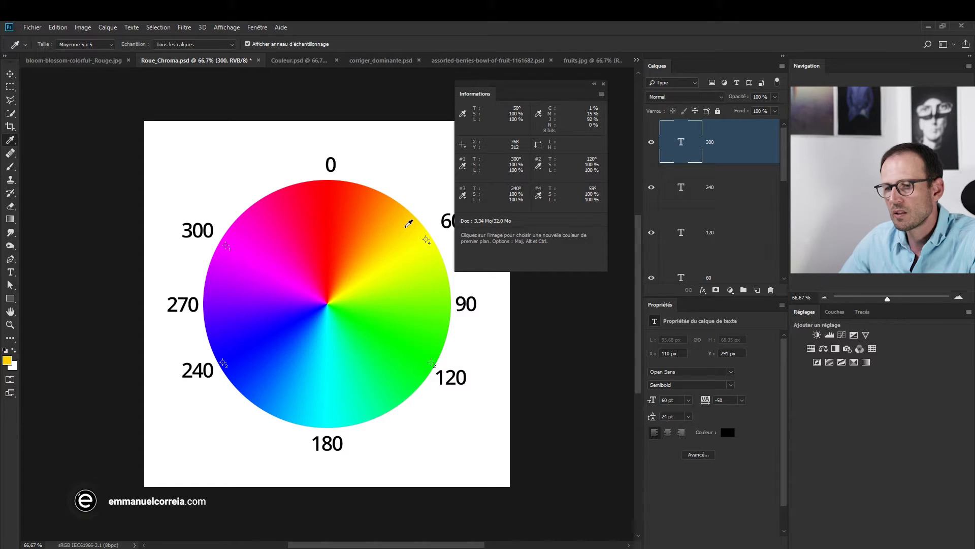
left_click(409, 224)
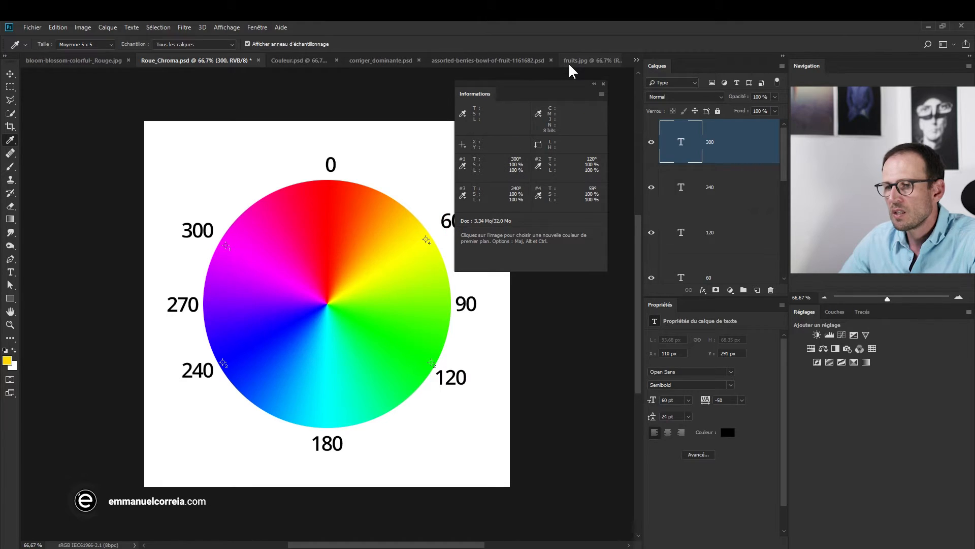
Return to fruits.jpg and add a Hue/Saturation adjustment layer with the global hue set to -7
left_click(585, 61)
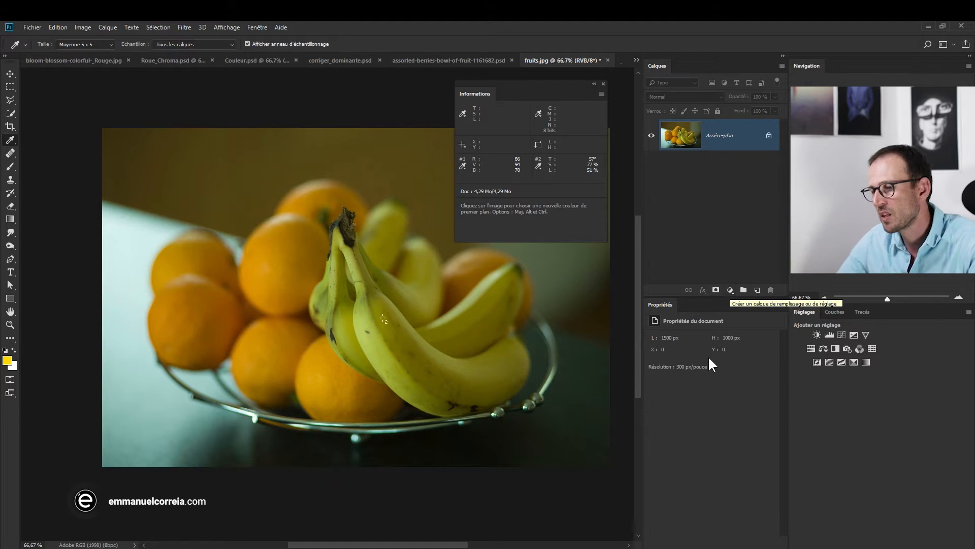
left_click(730, 290)
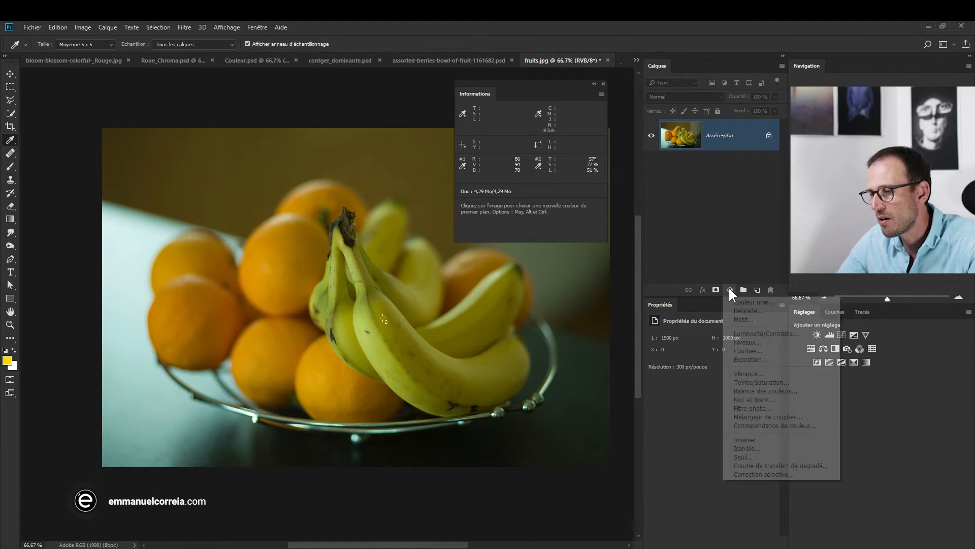
left_click(752, 382)
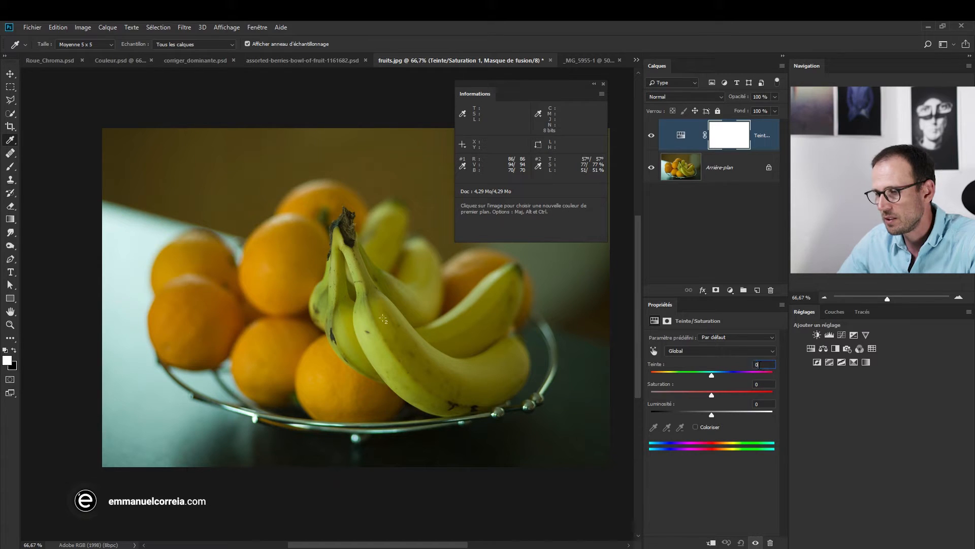
type("-7")
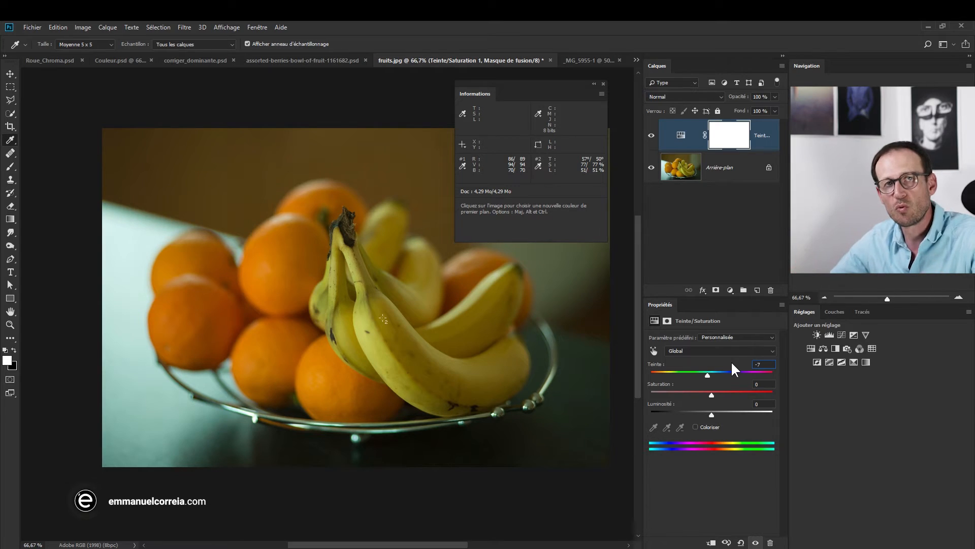
Compare the fruit photo with and without the Hue/Saturation correction, and move the Informations panel clear of the image
left_click(650, 135)
left_click(650, 135)
left_click(651, 135)
left_click(651, 135)
left_click_drag(520, 86, 523, 466)
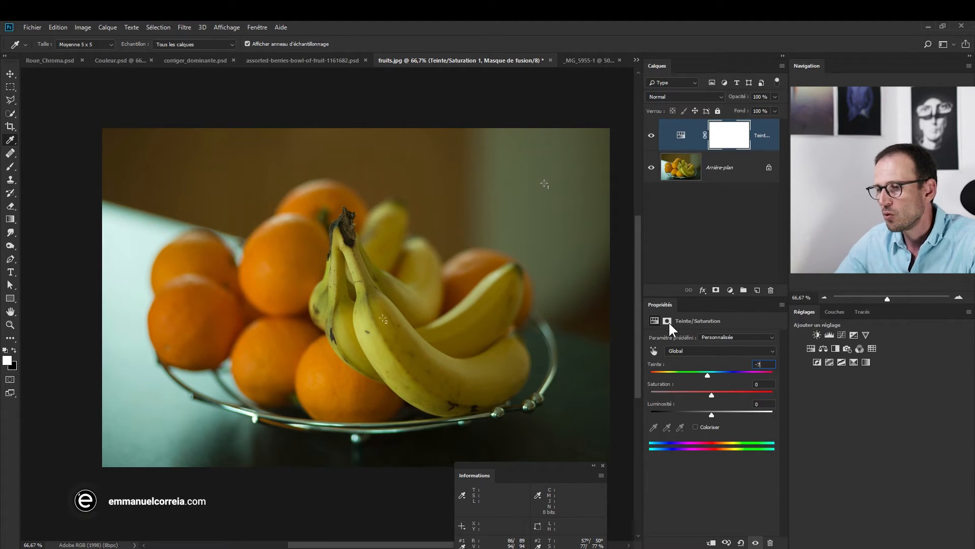
Switch to the _MG_5955-1 coastal photo and delete its Corerection luminosité couleurs layer group
left_click(588, 61)
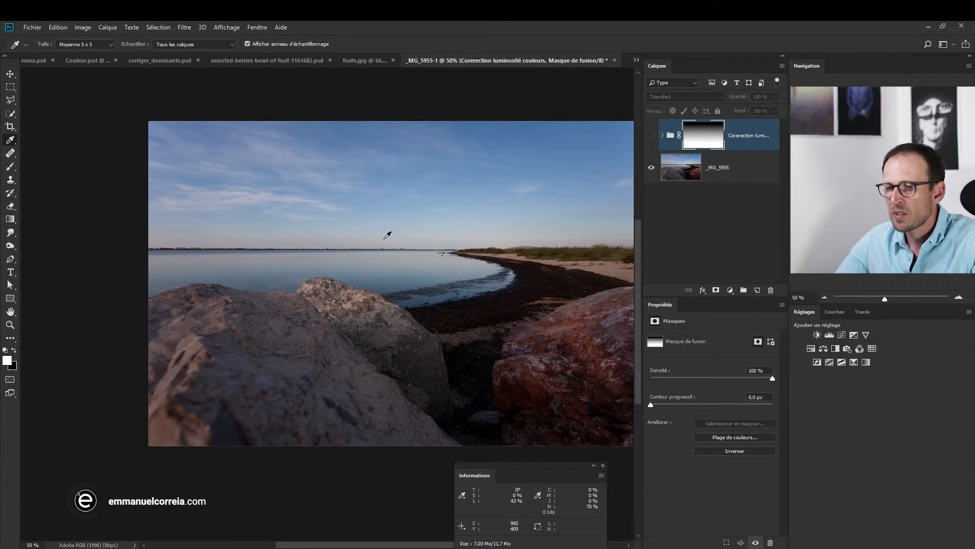
left_click_drag(762, 147, 772, 291)
left_click_drag(529, 468, 454, 465)
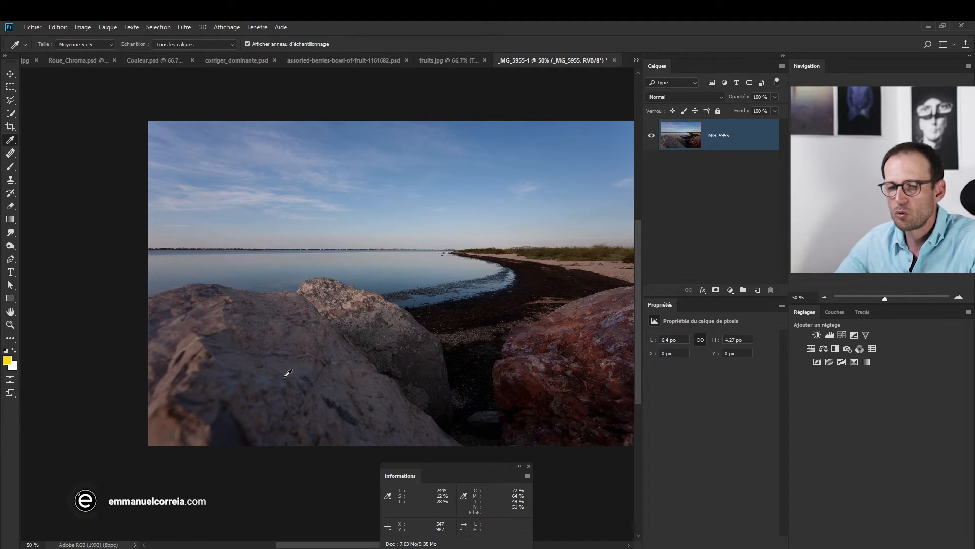
Activate the Rectangular Marquee tool and move the Informations panel beneath the lower-left corner of the photo
left_click(10, 87)
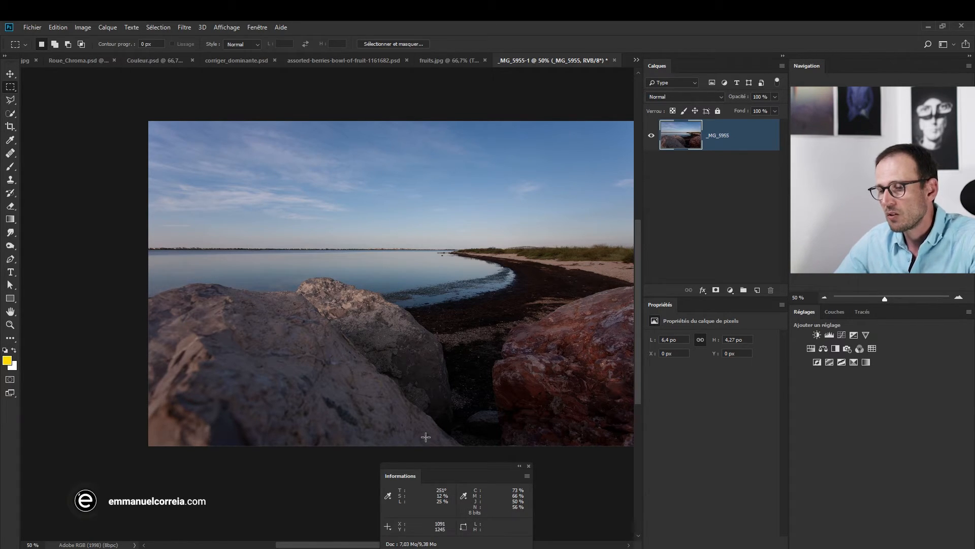
left_click_drag(470, 465, 315, 462)
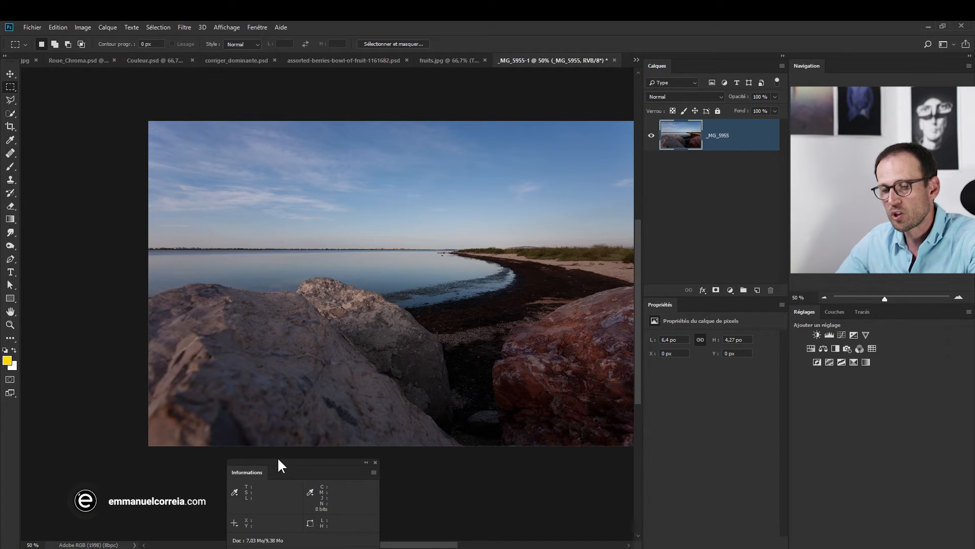
left_click_drag(277, 462, 218, 471)
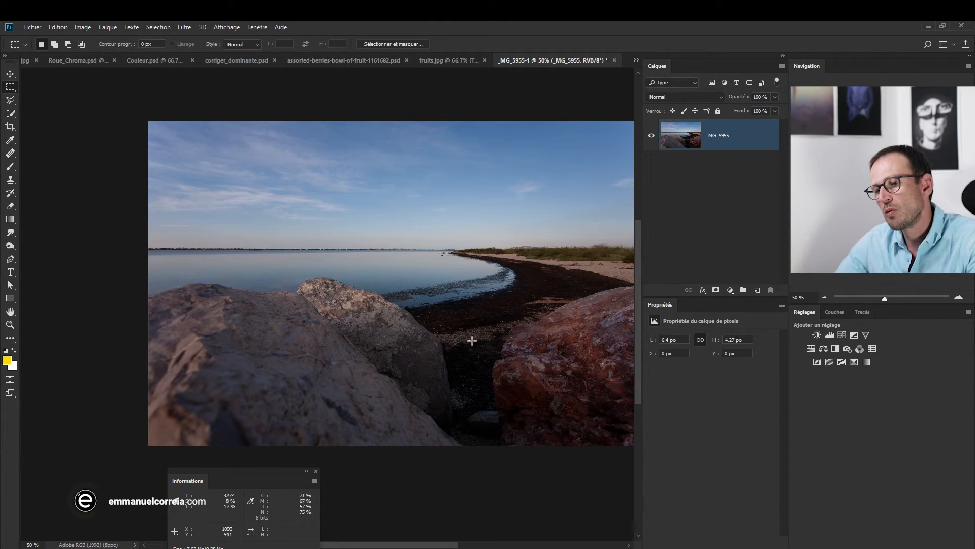
Add a Levels adjustment layer to the coastal photo with the white input at 220 and the midtones at 1.24
left_click(730, 290)
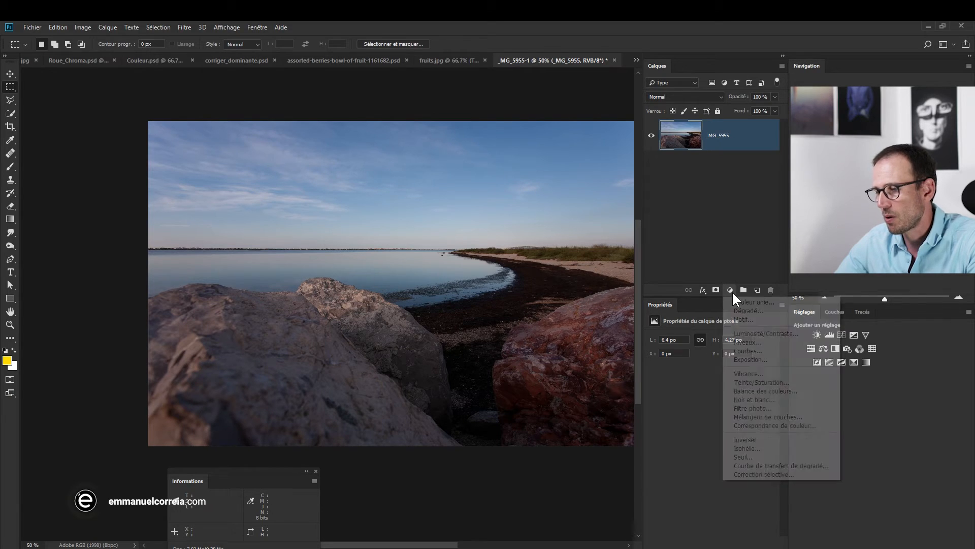
left_click(736, 342)
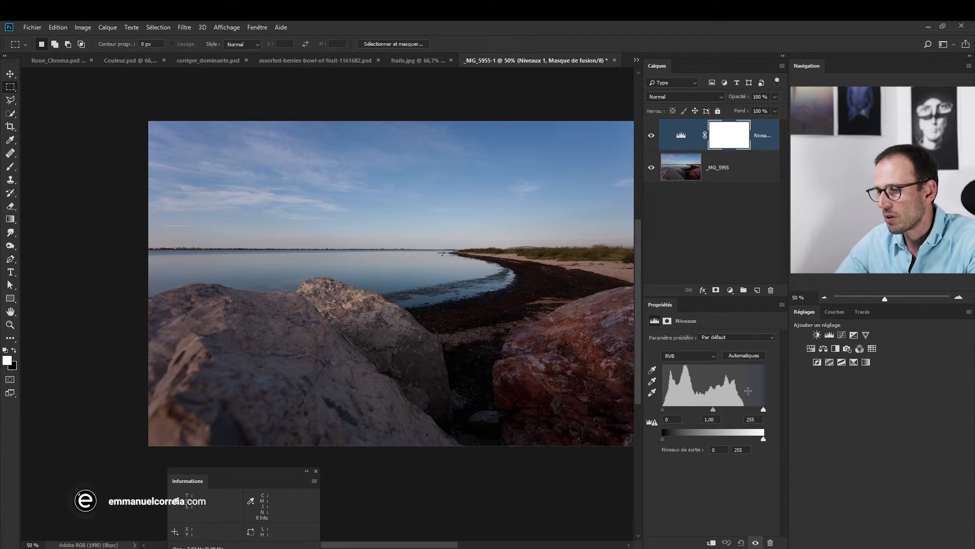
left_click_drag(762, 408, 759, 409)
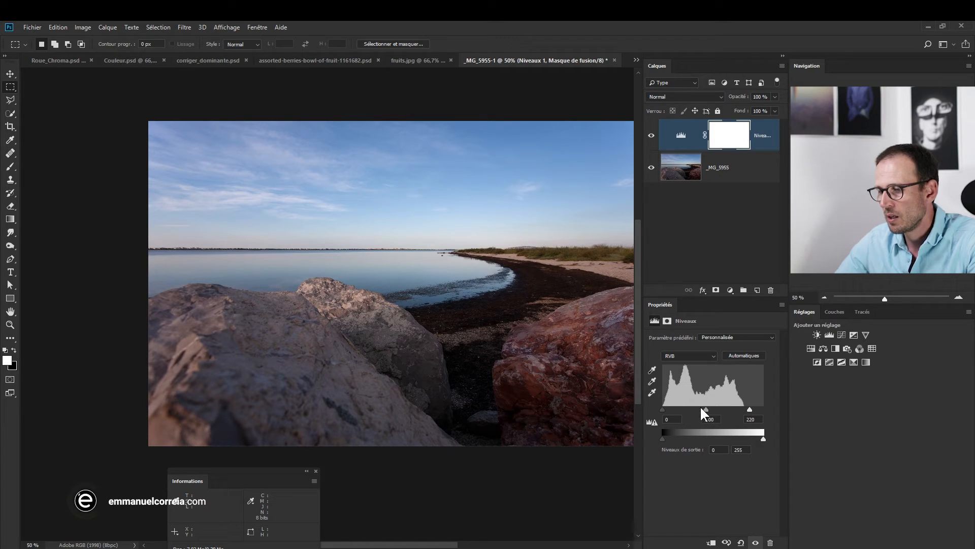
left_click_drag(706, 410, 705, 410)
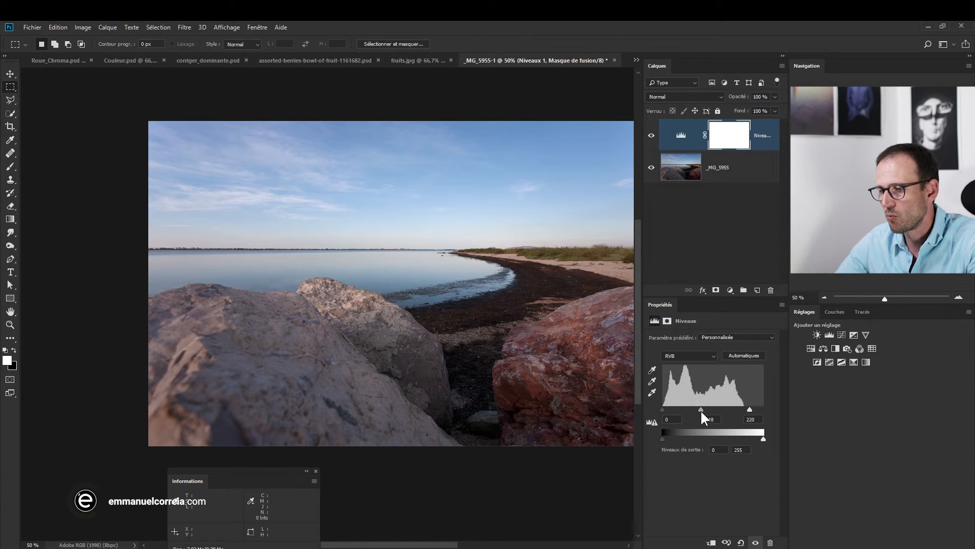
left_click_drag(699, 411, 700, 414)
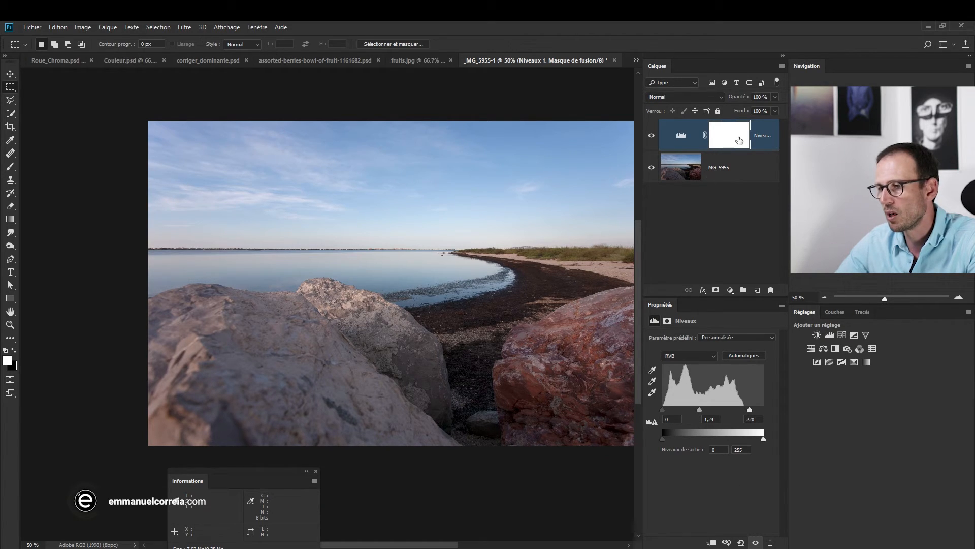
Rename the Levels adjustment layer as Luminosité
double_click(763, 135)
type("Lum")
type("inosité")
key("Return")
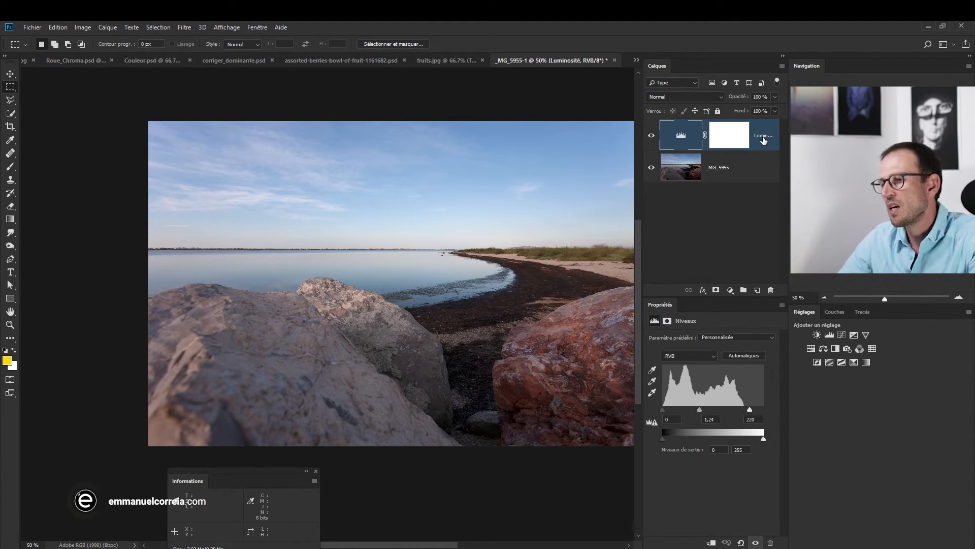
Add a Curves adjustment layer above Luminosité and choose its Blue channel for editing
left_click(730, 290)
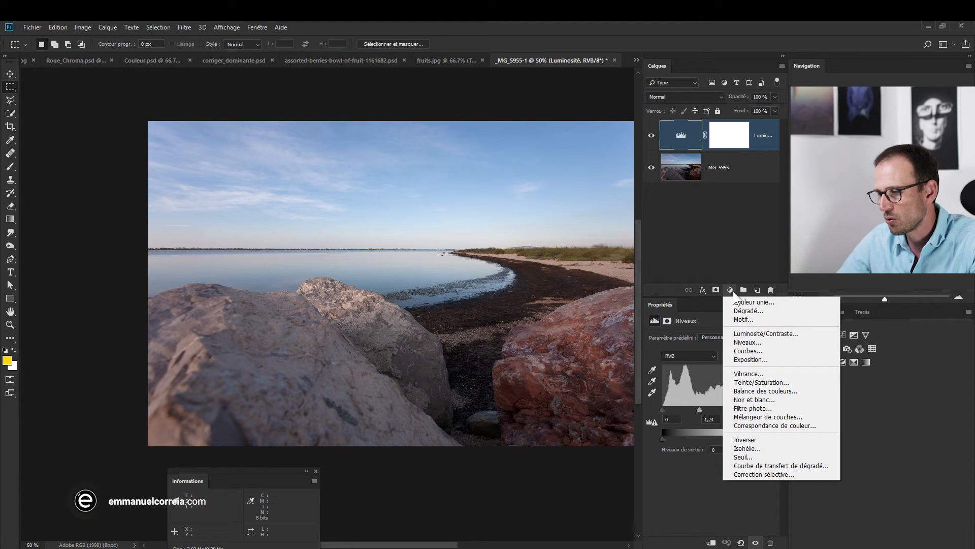
left_click(740, 352)
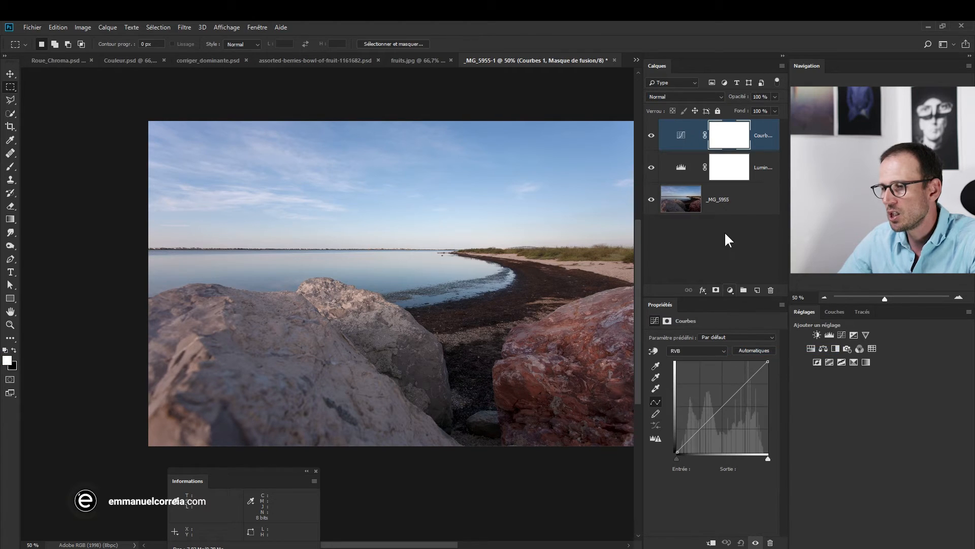
left_click(707, 350)
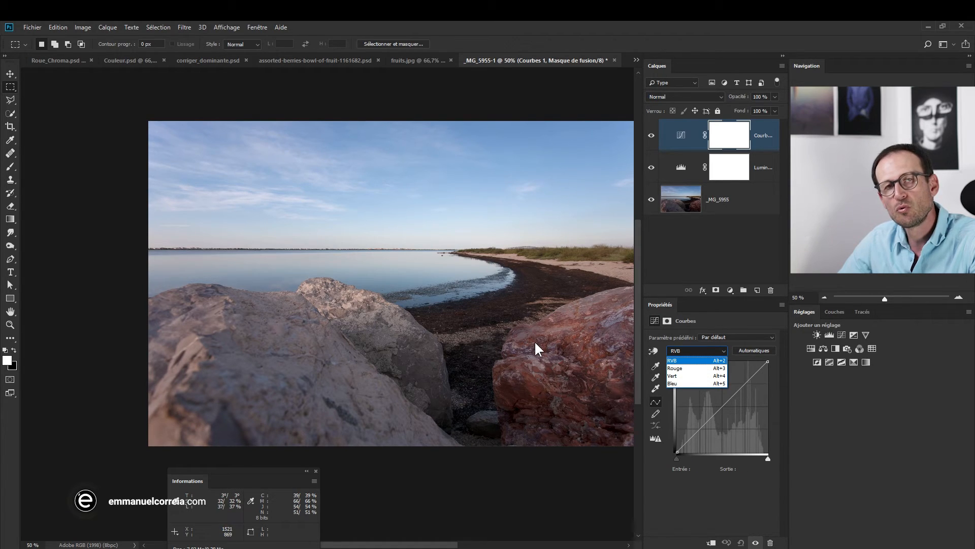
left_click(679, 382)
Try lowering the Blue curve's white point to output 140 and bending its midtones to input 138, output 50
left_click(769, 360)
left_click_drag(769, 360, 775, 401)
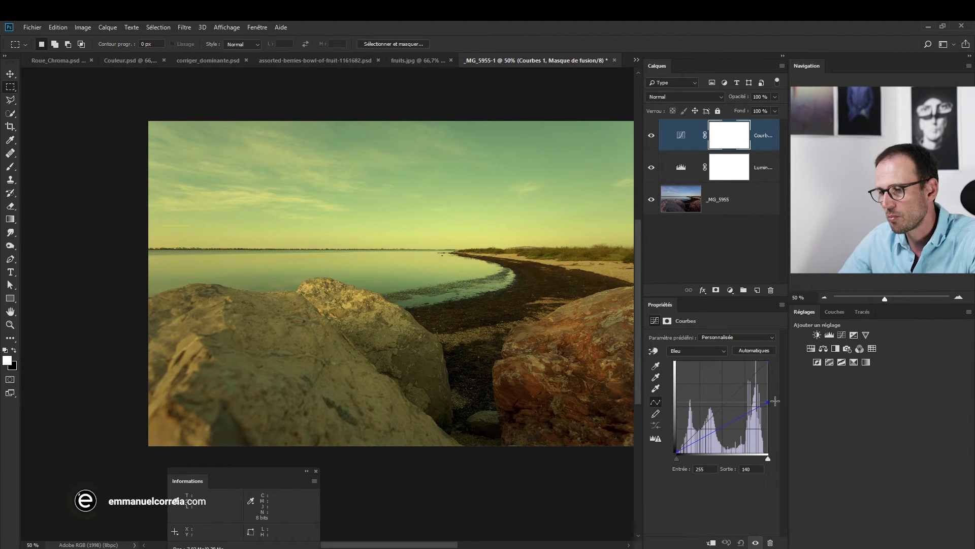
left_click_drag(775, 400, 776, 362)
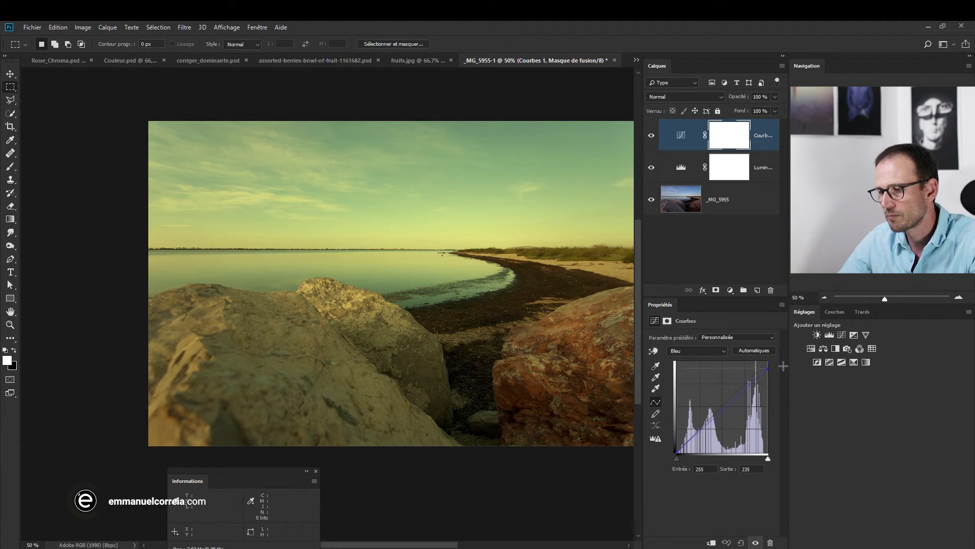
left_click(724, 406)
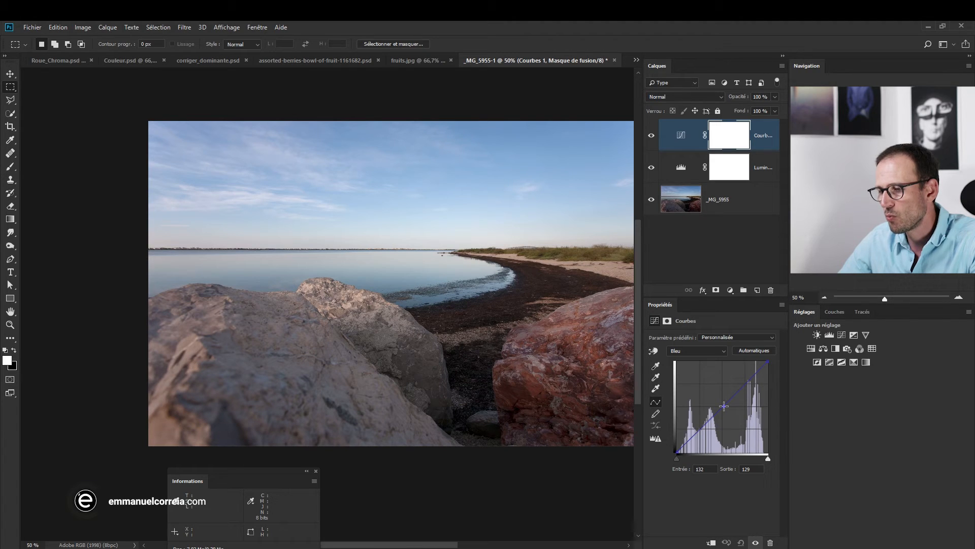
left_click_drag(724, 406, 727, 433)
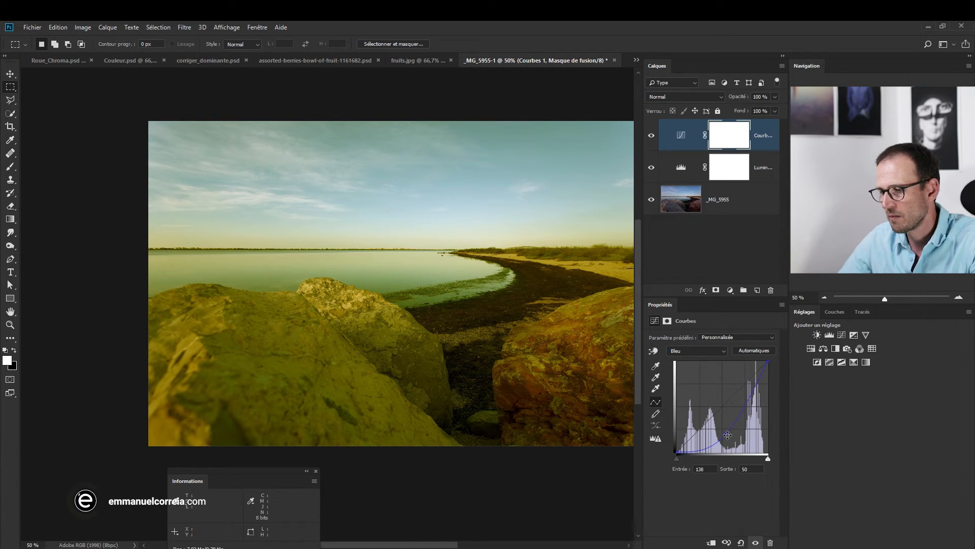
left_click_drag(727, 435, 745, 503)
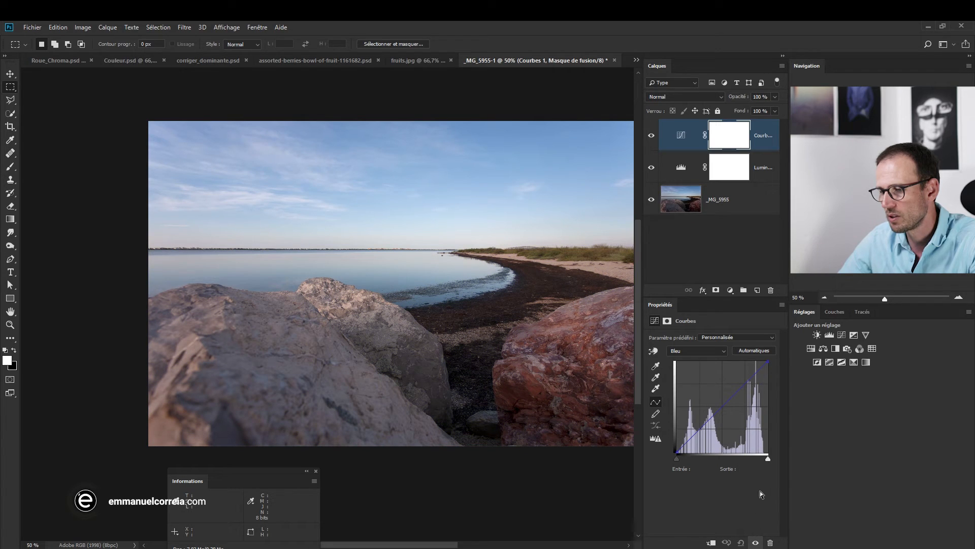
Lower the curve's white-point output to 133 in Blue and 170 in Green, with a Green midtone point at input 127, output 69
left_click_drag(768, 361, 784, 405)
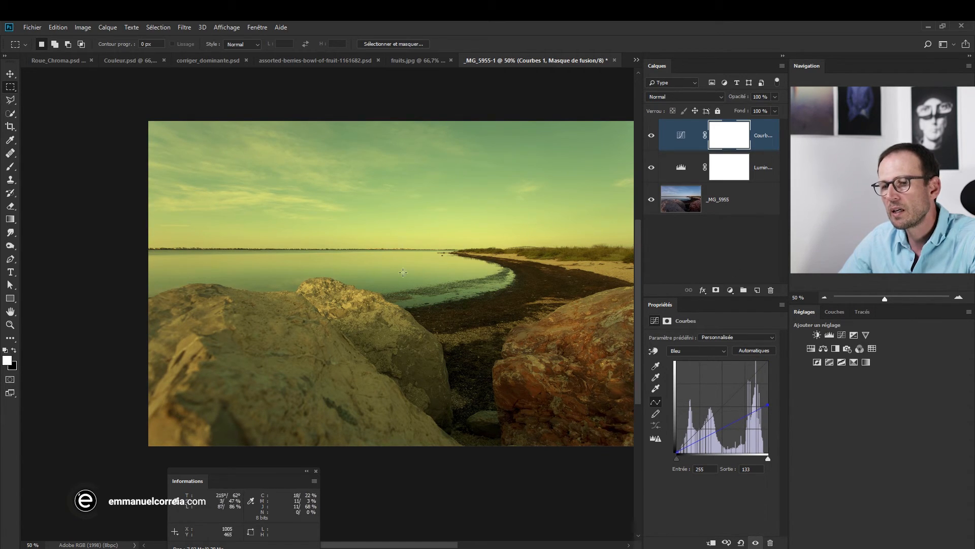
left_click(708, 351)
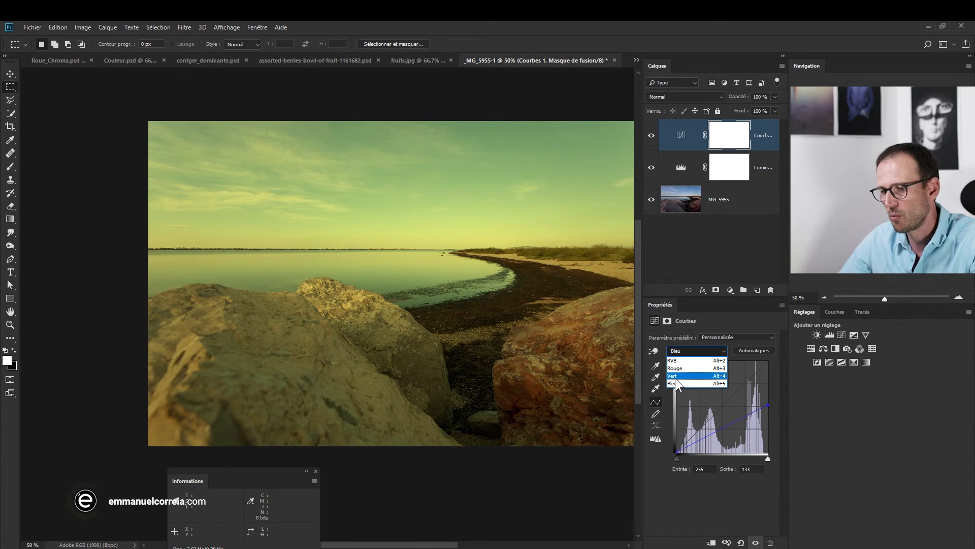
left_click(675, 377)
left_click_drag(768, 361, 791, 392)
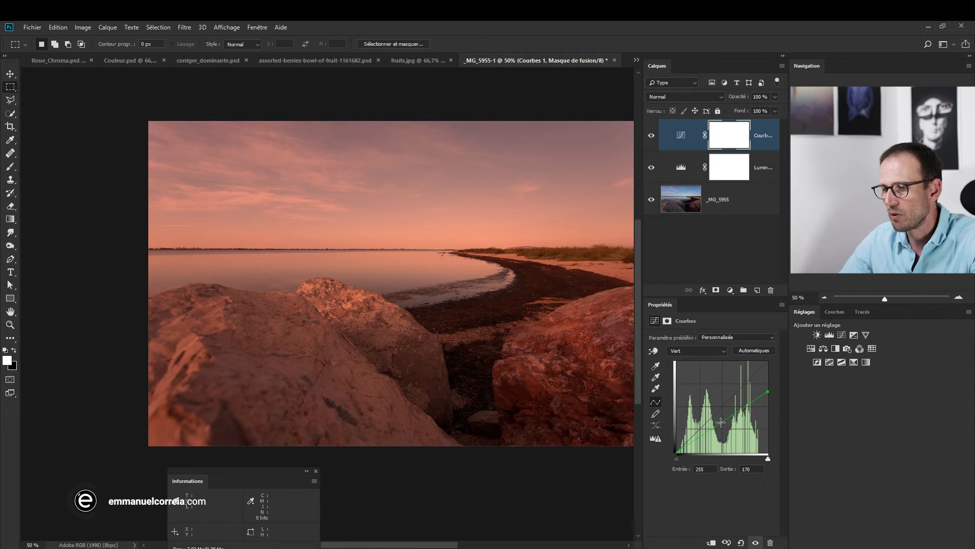
left_click_drag(730, 417, 722, 428)
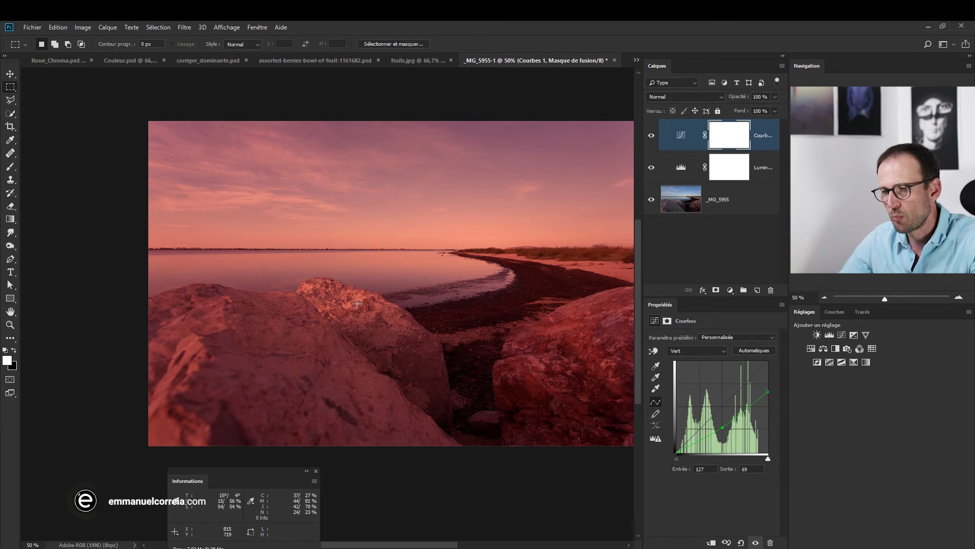
Add a second Curves adjustment layer on top and bring its RGB white-point input to 239
left_click(731, 290)
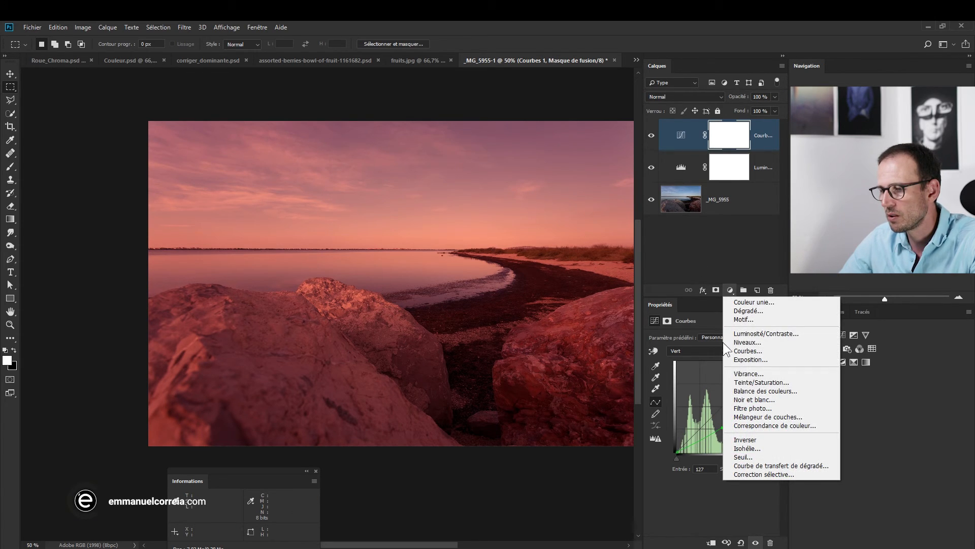
left_click(749, 350)
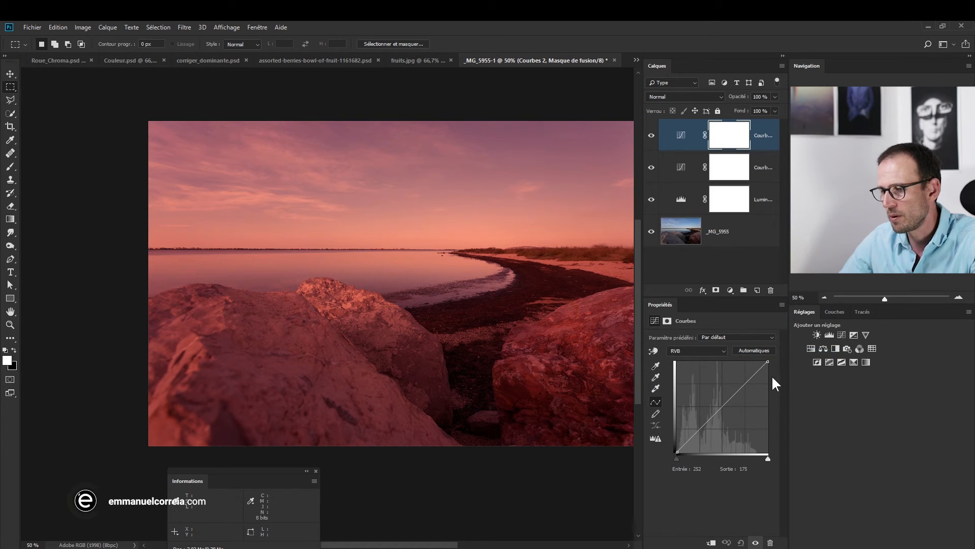
left_click_drag(767, 457, 762, 456)
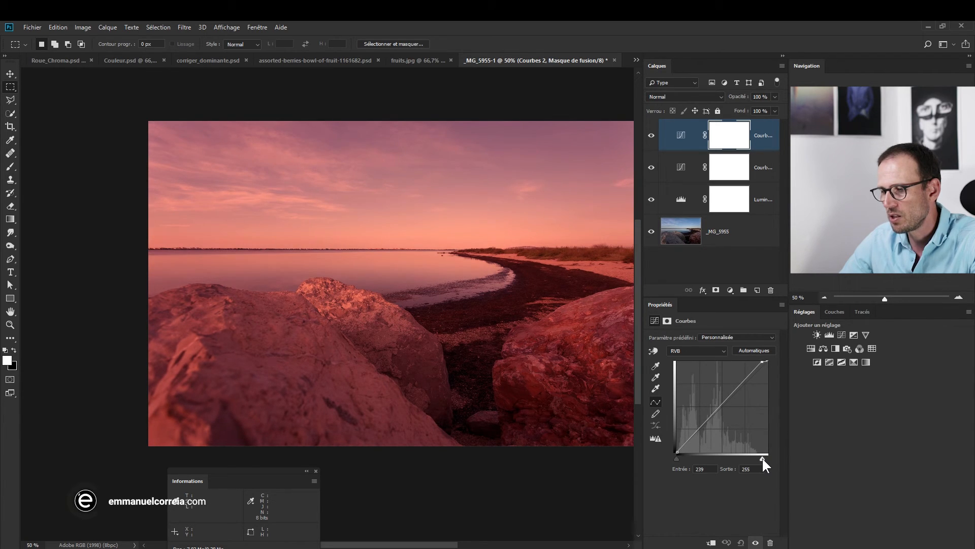
Show the Histogram panel and brighten the RGB curve with white-point input 232 and a midtone point at input 76, output 111
left_click(257, 27)
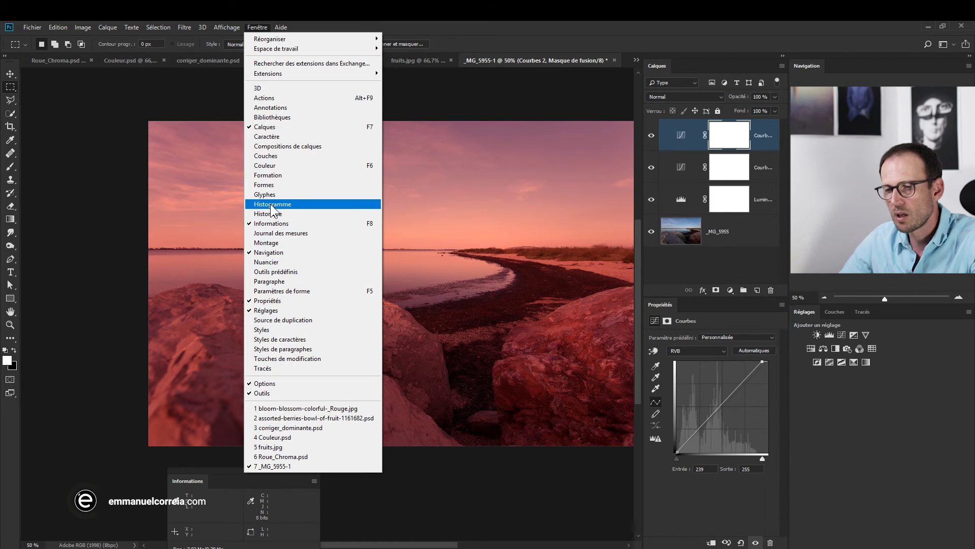
left_click(272, 206)
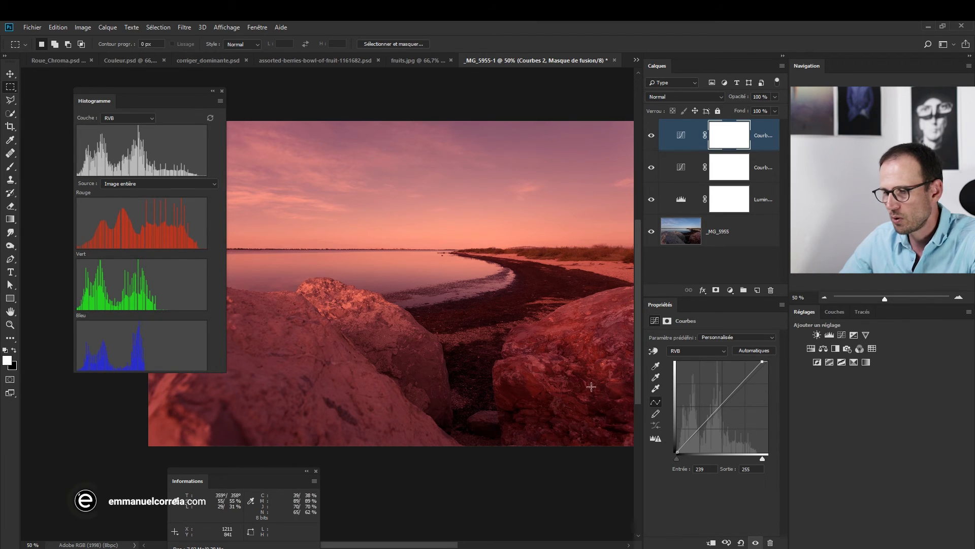
mouse_move(762, 459)
left_mouse_down()
mouse_move(749, 458)
mouse_move(760, 458)
left_mouse_up()
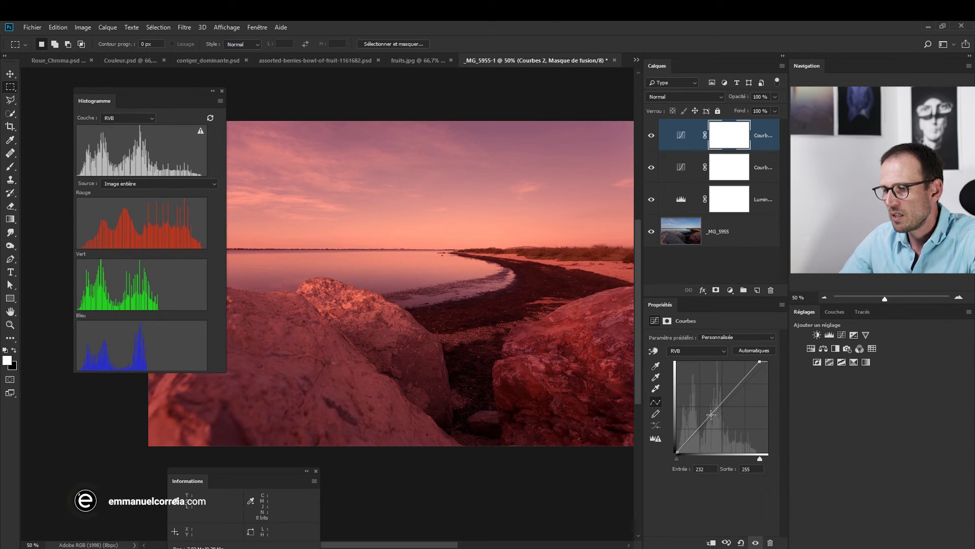
left_click_drag(711, 414, 705, 411)
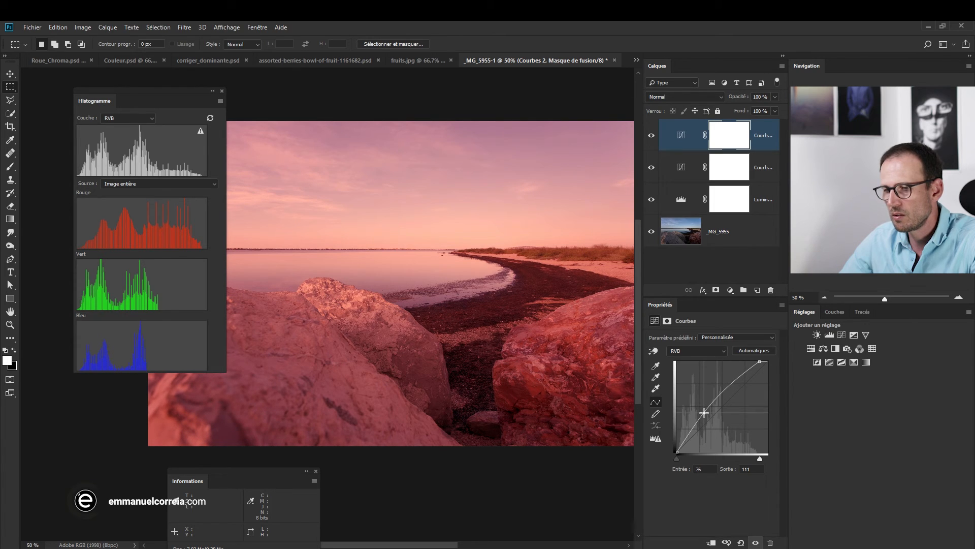
Group the two Curves layers and the Levels layer together, and toggle the group's visibility to compare before and after
left_click_drag(169, 96, 82, 109)
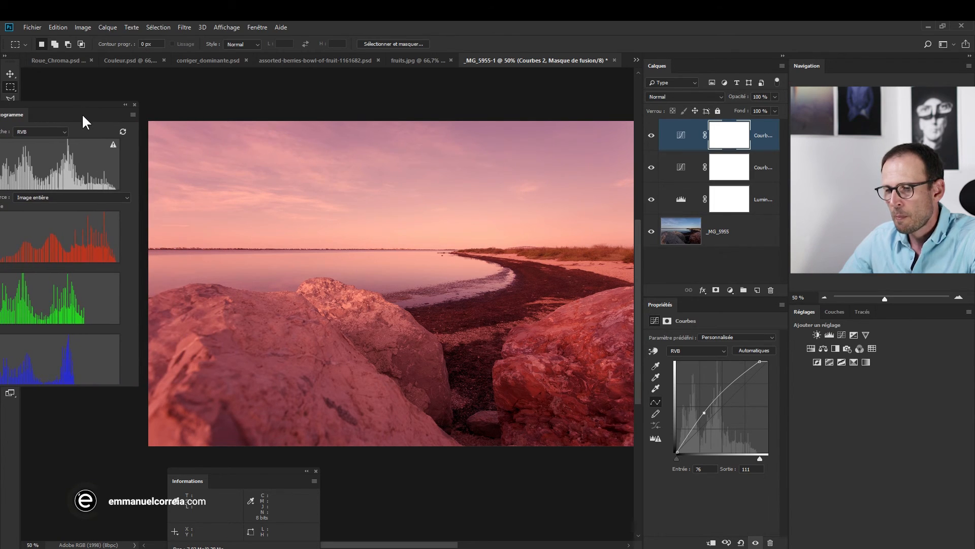
left_click(771, 210, "shift")
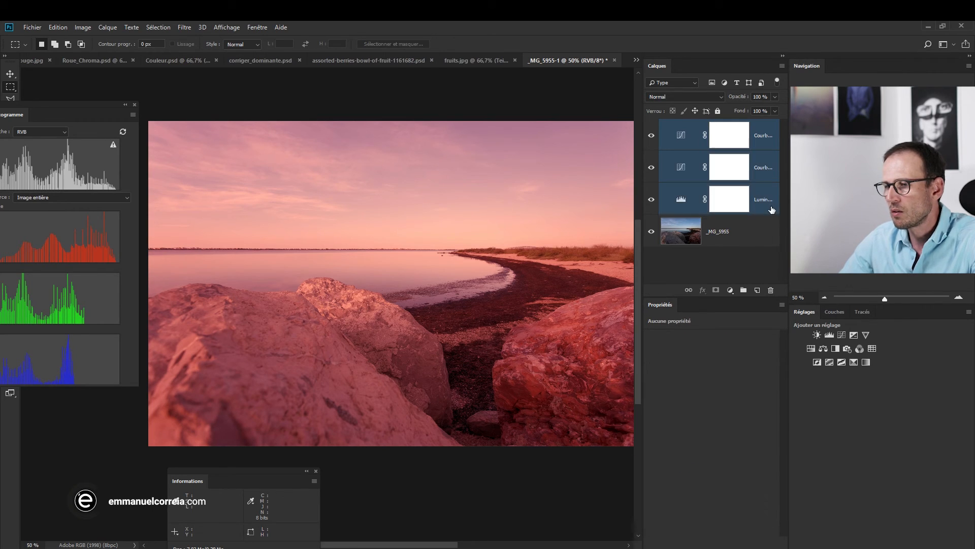
key("ctrl+g")
left_click(653, 128)
left_click(652, 128)
left_click(652, 128)
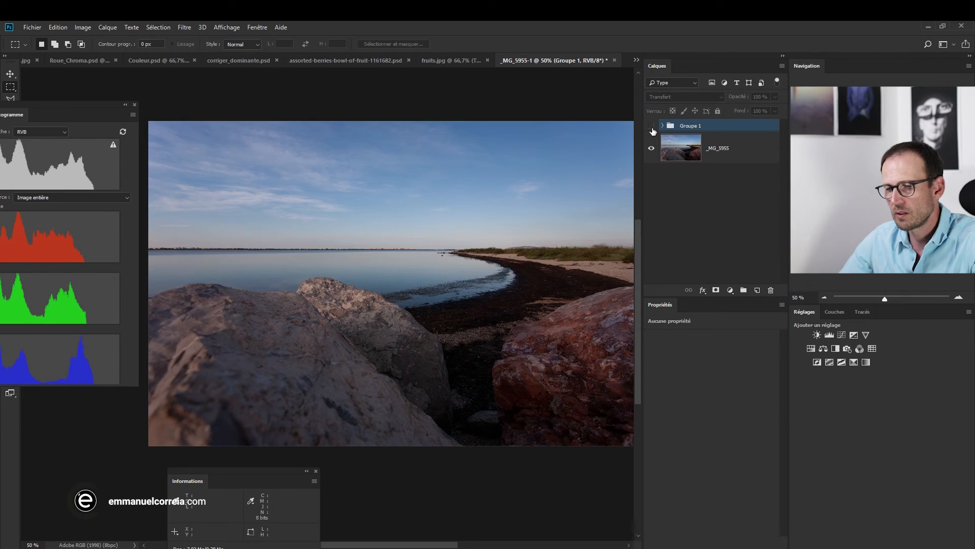
left_click(652, 128)
Lower the adjustment group's opacity to 66%, add a white layer mask to it, and collapse the floating Histogram panel
left_click_drag(739, 99, 722, 99)
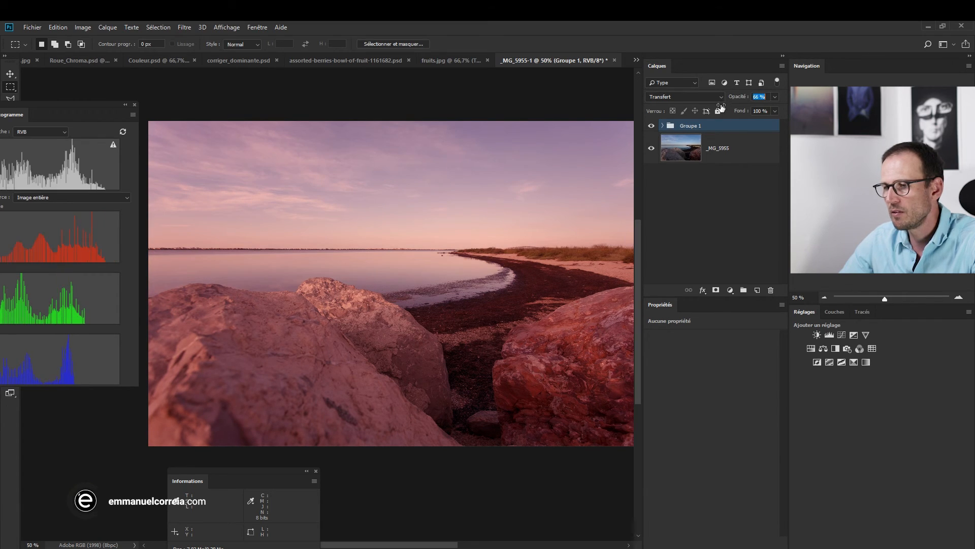
left_click(717, 290)
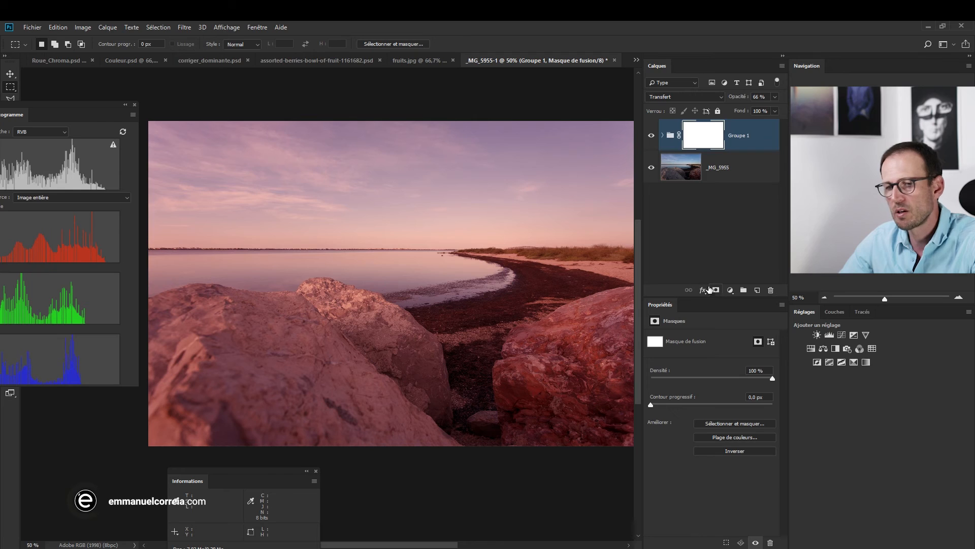
left_click(125, 105)
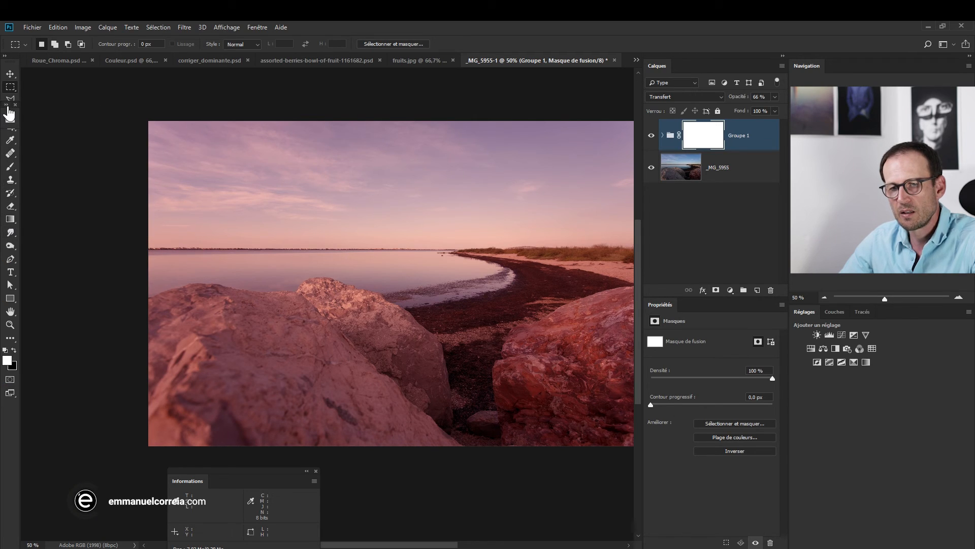
Paint the group mask with a large soft black brush at 28% opacity over the foreground rocks and raise the group's opacity to 89%
left_click(10, 166)
mouse_move(358, 261)
left_mouse_down()
mouse_move(397, 262)
mouse_move(325, 262)
left_mouse_up()
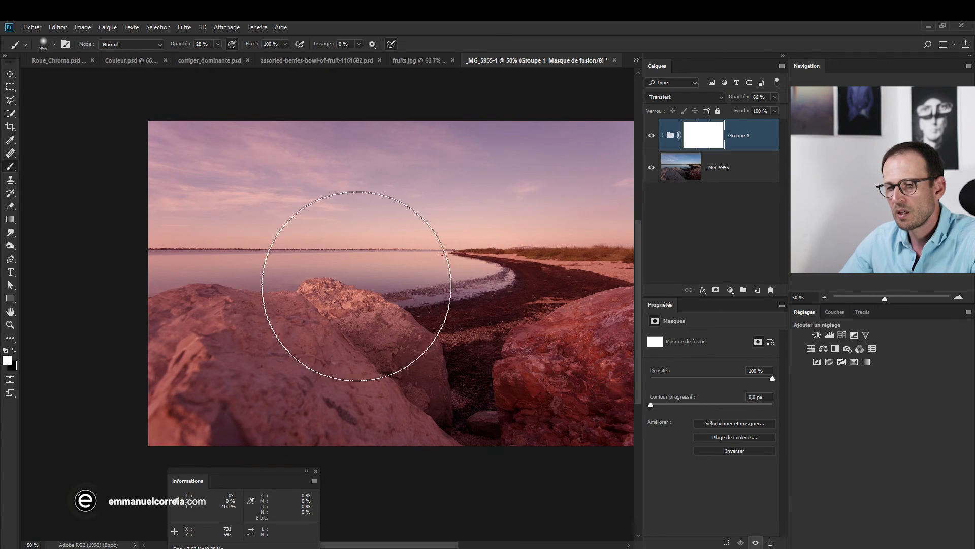
left_click(13, 350)
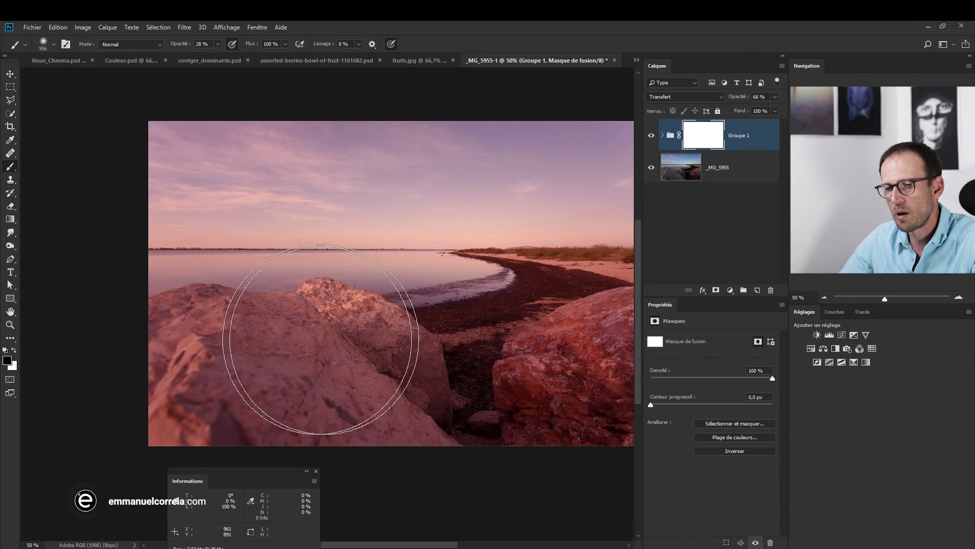
mouse_move(216, 348)
left_mouse_down()
mouse_move(573, 354)
mouse_move(258, 356)
mouse_move(323, 365)
mouse_move(569, 351)
mouse_move(607, 337)
mouse_move(287, 363)
mouse_move(356, 373)
mouse_move(557, 362)
mouse_move(212, 370)
mouse_move(555, 387)
mouse_move(175, 381)
left_mouse_up()
left_click_drag(736, 98, 747, 97)
mouse_move(585, 331)
left_mouse_down()
mouse_move(500, 352)
mouse_move(187, 353)
mouse_move(174, 331)
mouse_move(252, 364)
mouse_move(457, 239)
mouse_move(424, 257)
mouse_move(326, 228)
mouse_move(179, 257)
mouse_move(490, 273)
mouse_move(120, 349)
left_mouse_up()
left_click(14, 351)
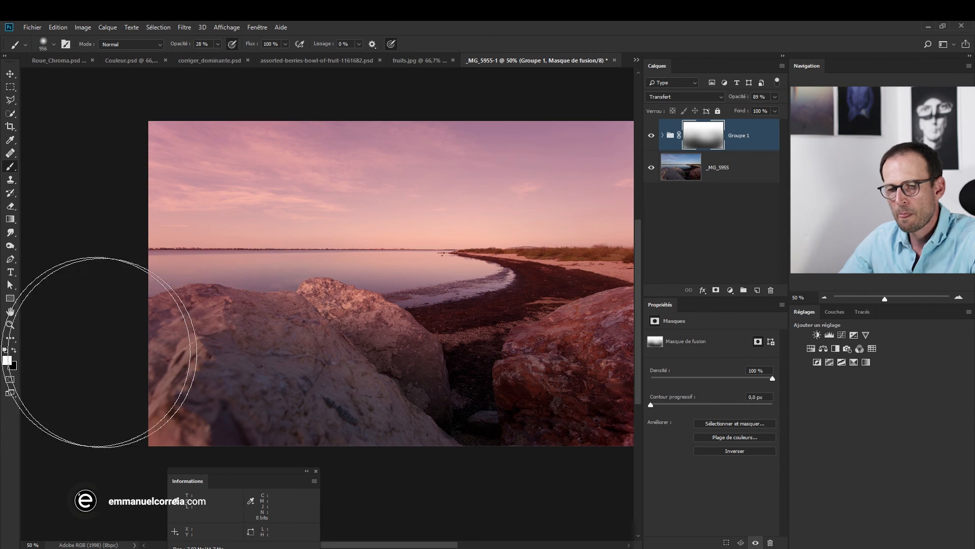
Fill the group mask with a linear gradient from white over the sky to black over the rocks, and set the group's opacity to 100%
left_click(10, 219)
left_click_drag(414, 121, 404, 374)
mouse_move(412, 409)
left_mouse_down()
mouse_move(415, 131)
mouse_move(424, 147)
mouse_move(422, 314)
left_mouse_up()
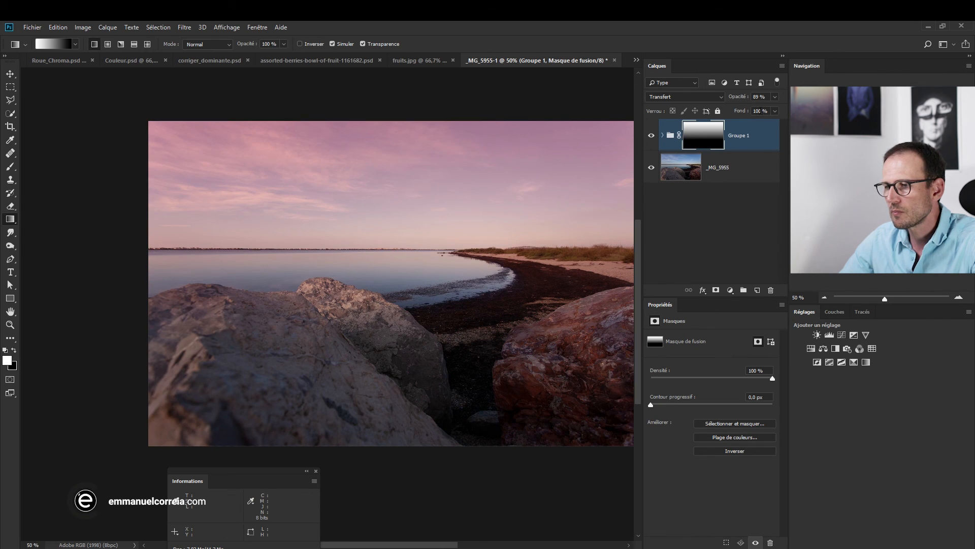
left_click_drag(775, 96, 780, 108)
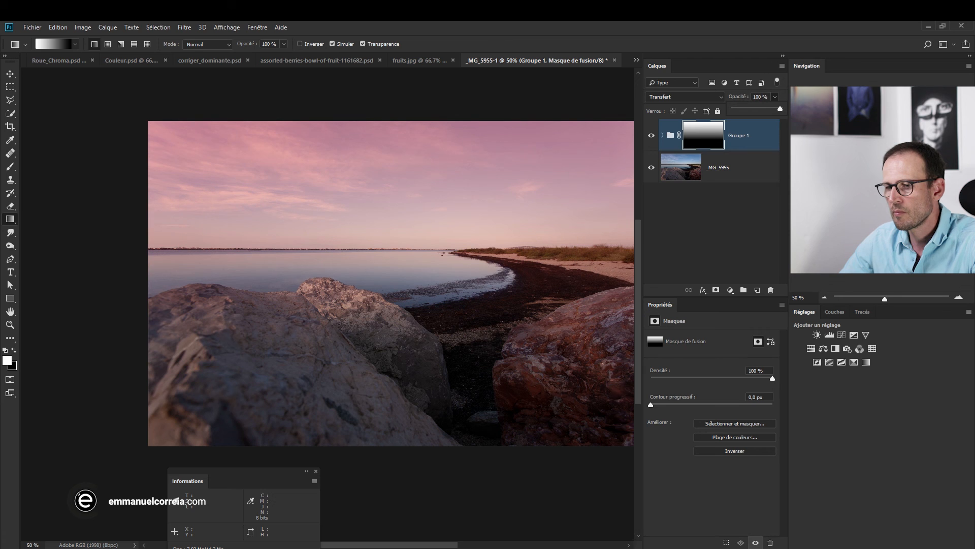